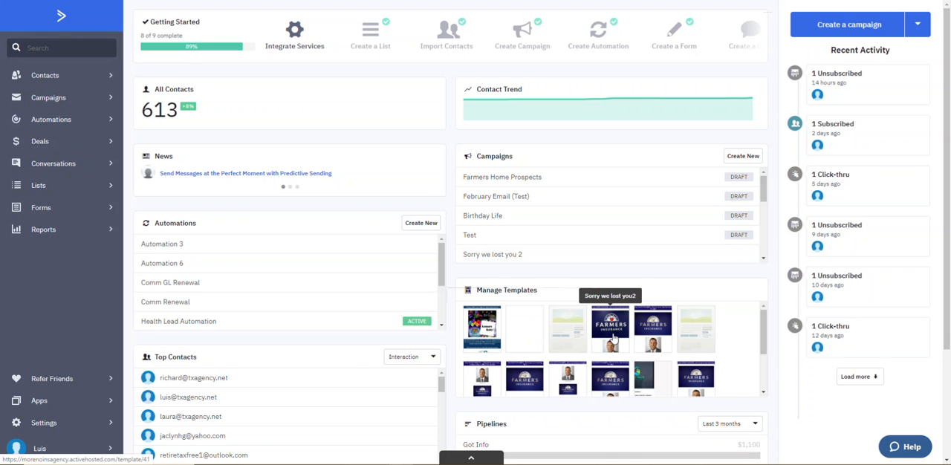
Step: Open the "Sorry we lost you2" email template, review its content down to the quote buttons, and return to the template list
{"action": "left_click", "coordinate": [618, 336]}
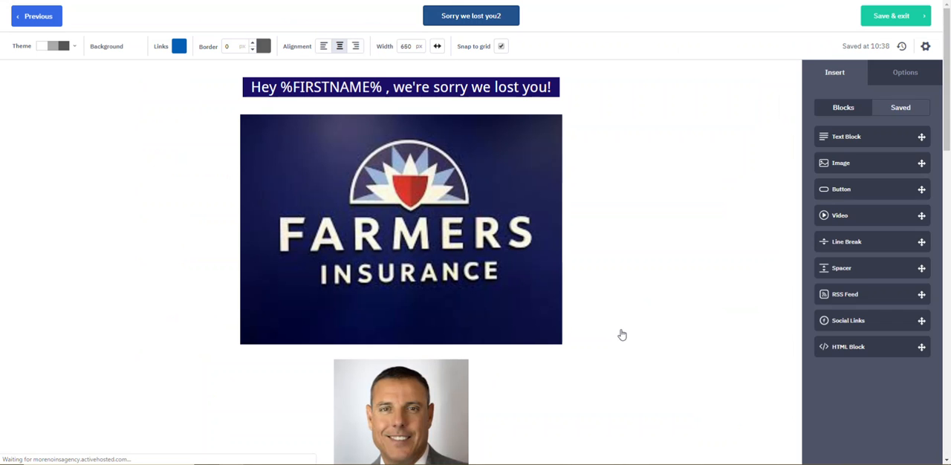
{"action": "scroll", "coordinate": [635, 316], "scroll_direction": "down", "scroll_amount": 8}
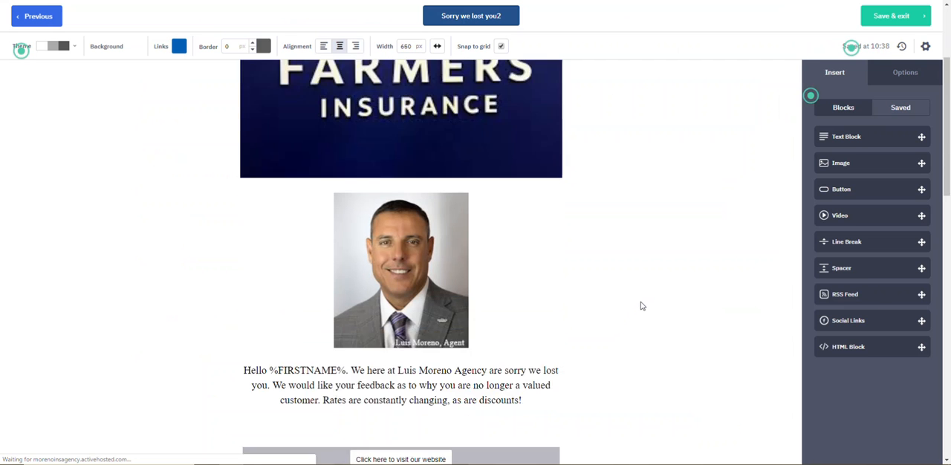
{"action": "scroll", "coordinate": [624, 245], "scroll_direction": "down", "scroll_amount": 2}
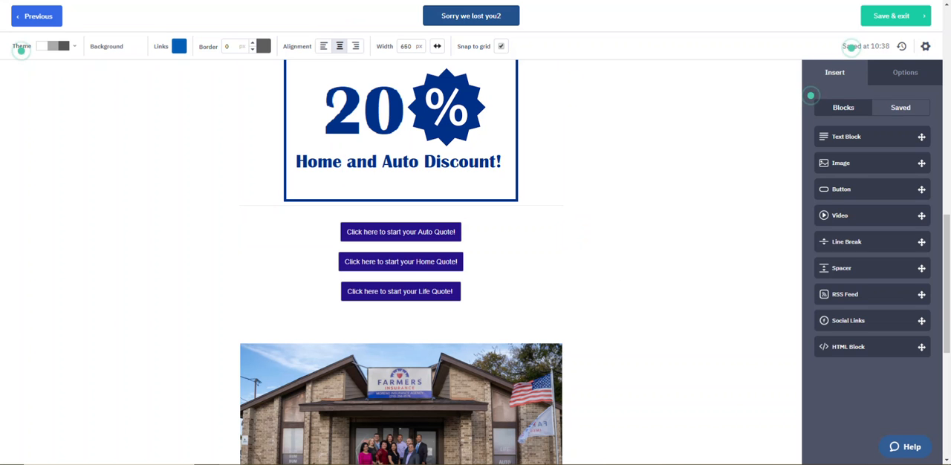
{"action": "left_click", "coordinate": [27, 22]}
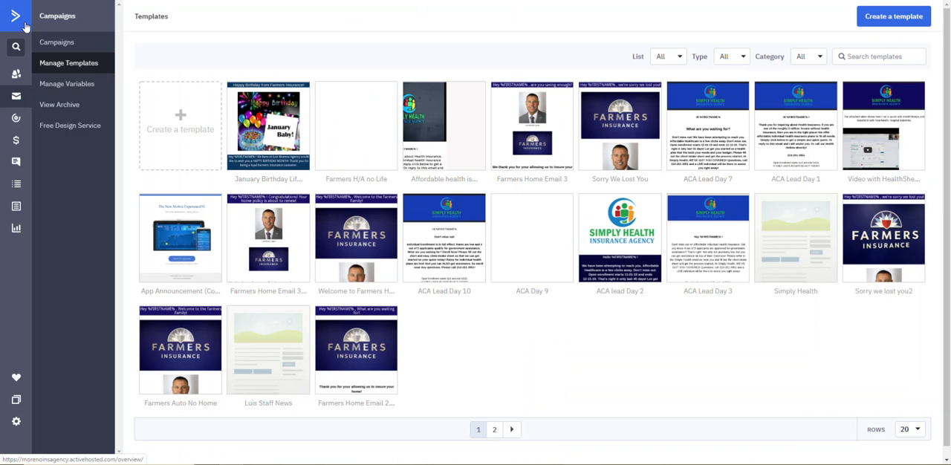
Step: Open the Farmers Auto Quote form from the forms list and review its fields
{"action": "left_click", "coordinate": [19, 212]}
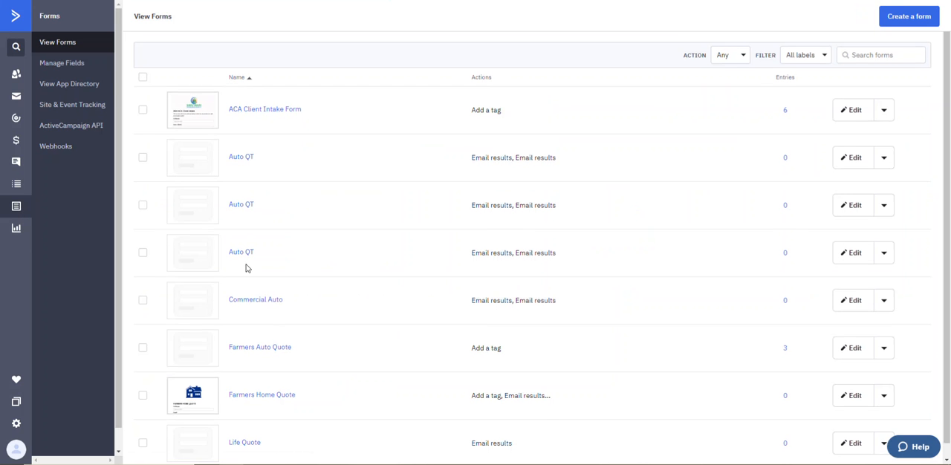
{"action": "scroll", "coordinate": [245, 268], "scroll_direction": "down", "scroll_amount": 1}
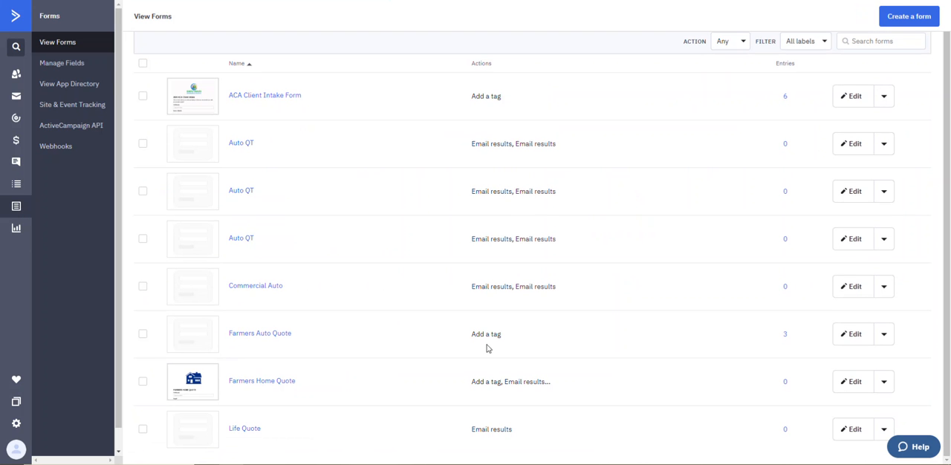
{"action": "left_click", "coordinate": [861, 336]}
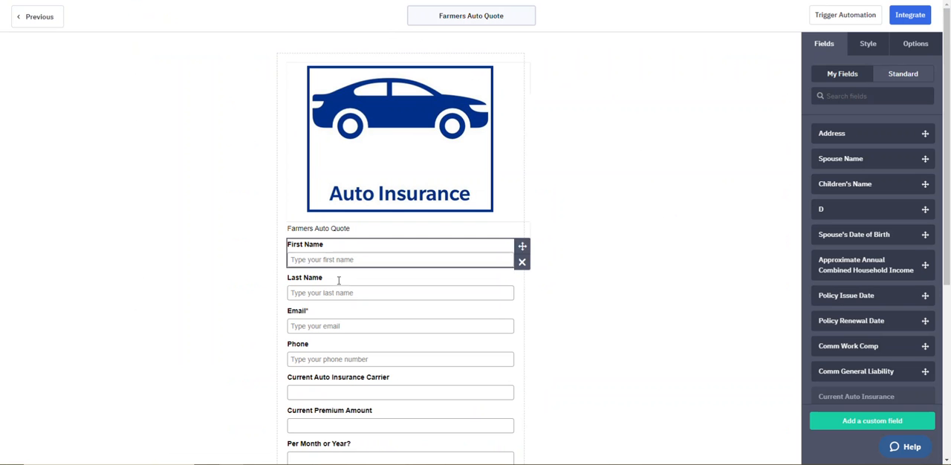
{"action": "scroll", "coordinate": [558, 392], "scroll_direction": "down", "scroll_amount": 3}
{"action": "scroll", "coordinate": [559, 392], "scroll_direction": "up", "scroll_amount": 3}
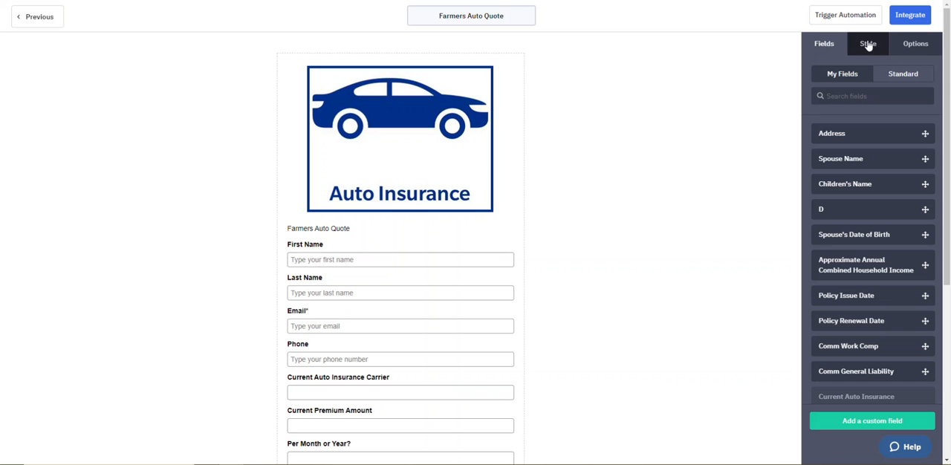
Step: Copy the shareable link of the Farmers Auto Quote form from its integration options
{"action": "left_click", "coordinate": [911, 16]}
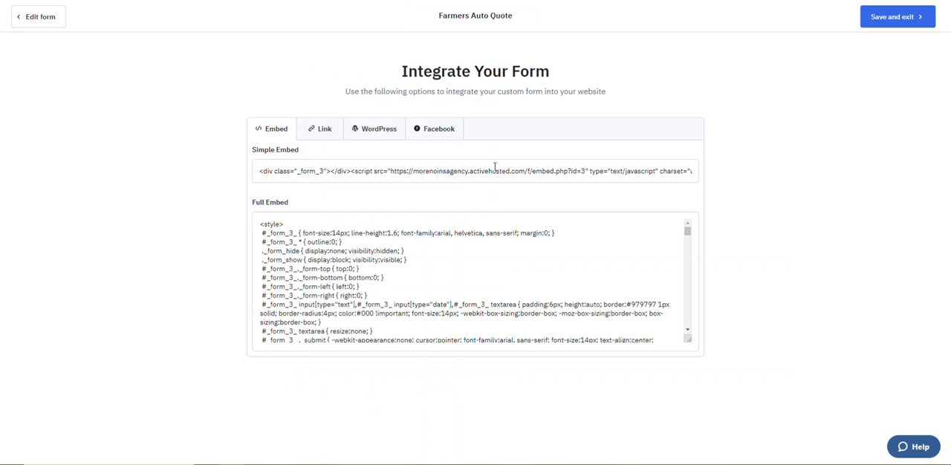
{"action": "left_click", "coordinate": [323, 130]}
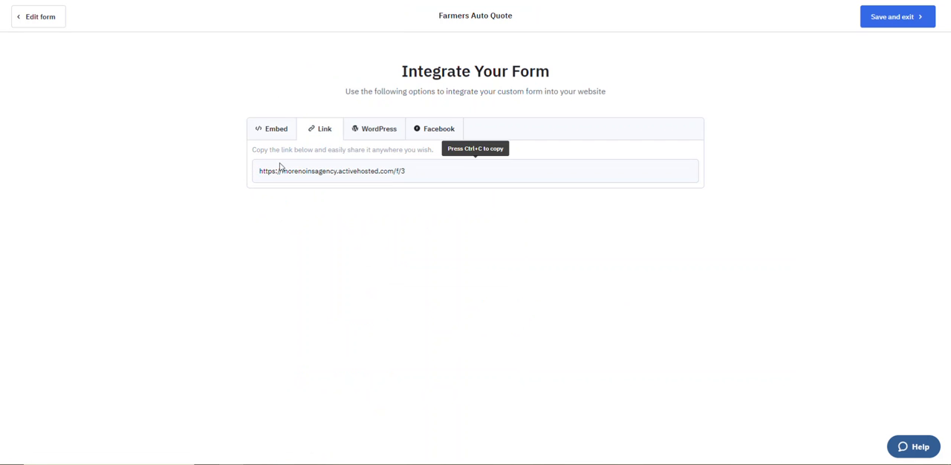
{"action": "left_click_drag", "start_coordinate": [254, 152], "coordinate": [443, 152]}
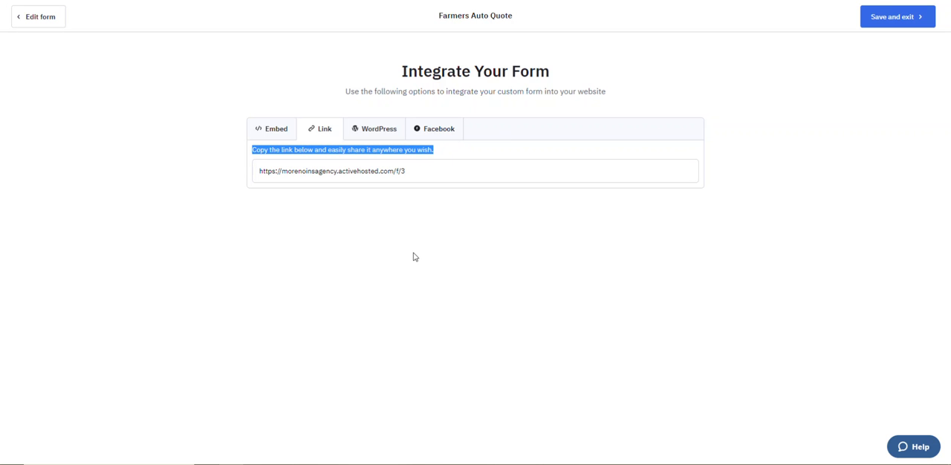
{"action": "left_click", "coordinate": [447, 171]}
{"action": "left_click_drag", "start_coordinate": [447, 171], "coordinate": [258, 174]}
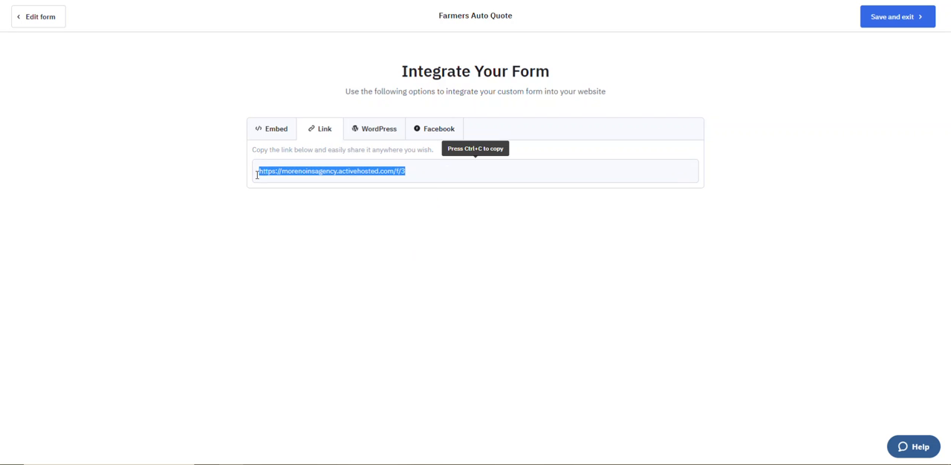
{"action": "right_click", "coordinate": [276, 174]}
{"action": "left_click", "coordinate": [303, 179]}
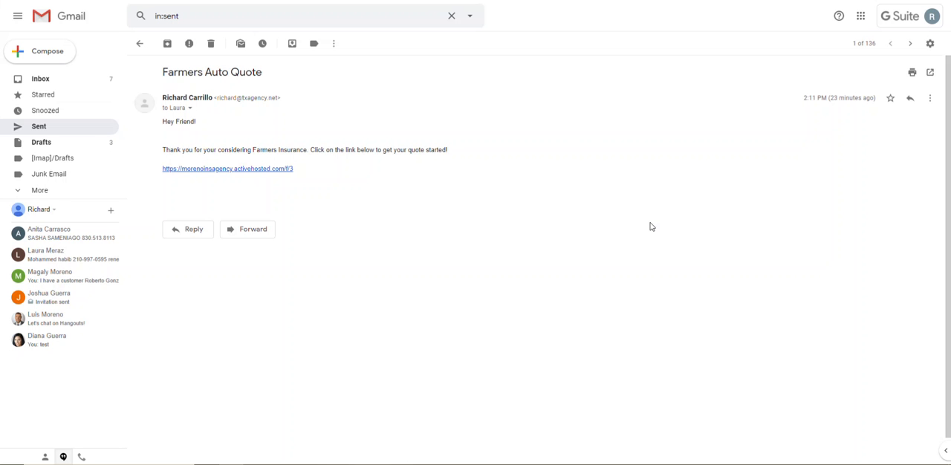
Step: In Gmail, follow the form link in the sent "Farmers Auto Quote" message and review the published form from start to end
{"action": "left_click", "coordinate": [263, 170]}
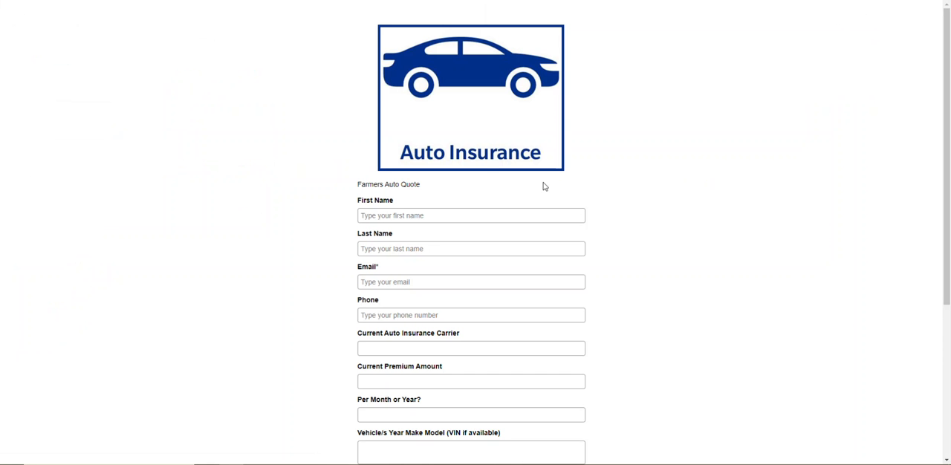
{"action": "scroll", "coordinate": [476, 173], "scroll_direction": "down", "scroll_amount": 2}
{"action": "scroll", "coordinate": [476, 173], "scroll_direction": "down", "scroll_amount": 3}
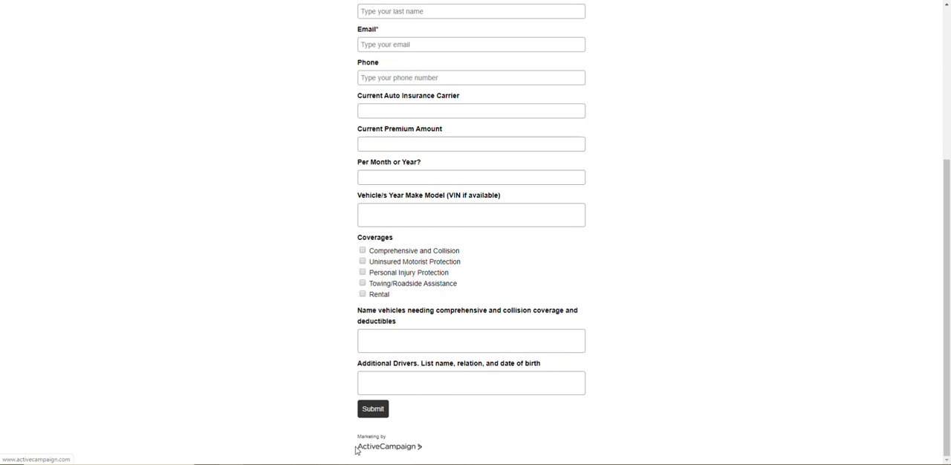
{"action": "scroll", "coordinate": [389, 451], "scroll_direction": "up", "scroll_amount": 5}
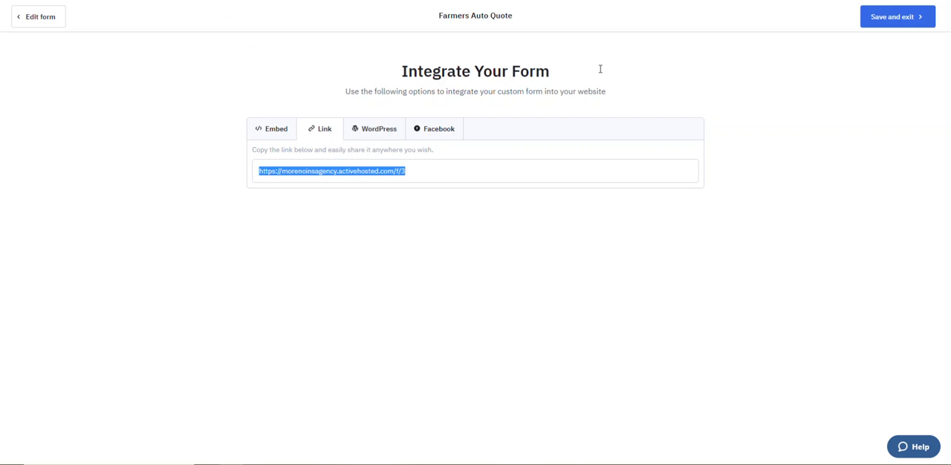
Step: Save and exit the Farmers Auto Quote form, then start a new inline form named "Auto QT"
{"action": "left_click", "coordinate": [891, 19]}
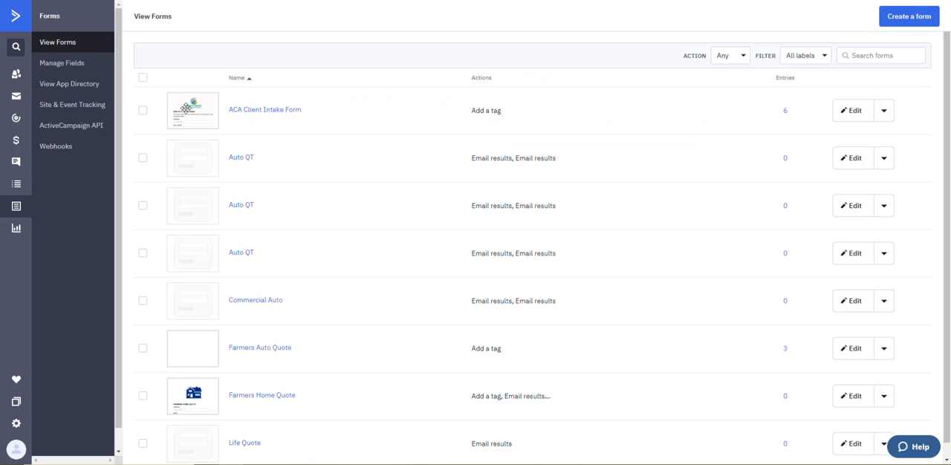
{"action": "scroll", "coordinate": [781, 230], "scroll_direction": "down", "scroll_amount": 1}
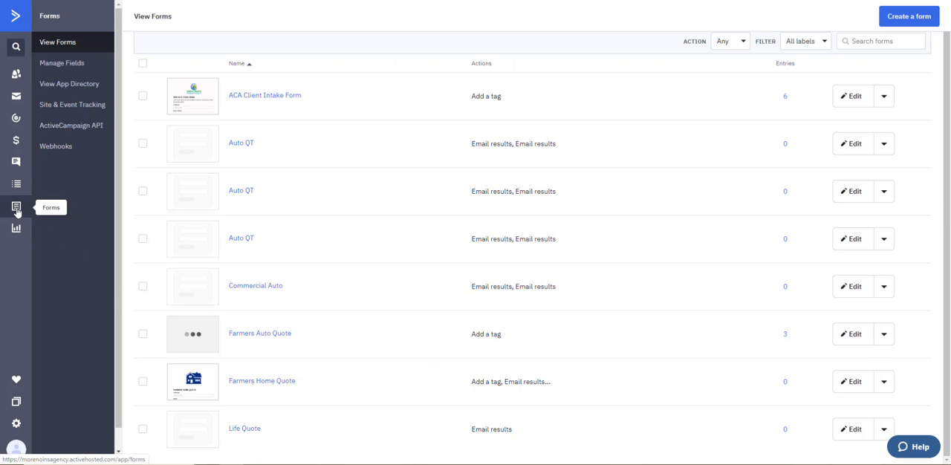
{"action": "left_click", "coordinate": [914, 20]}
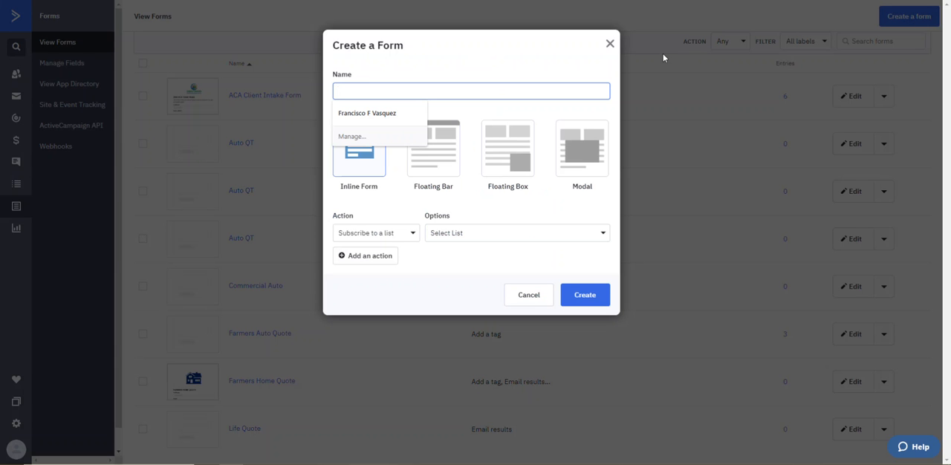
{"action": "type", "text": "ATot Q"}
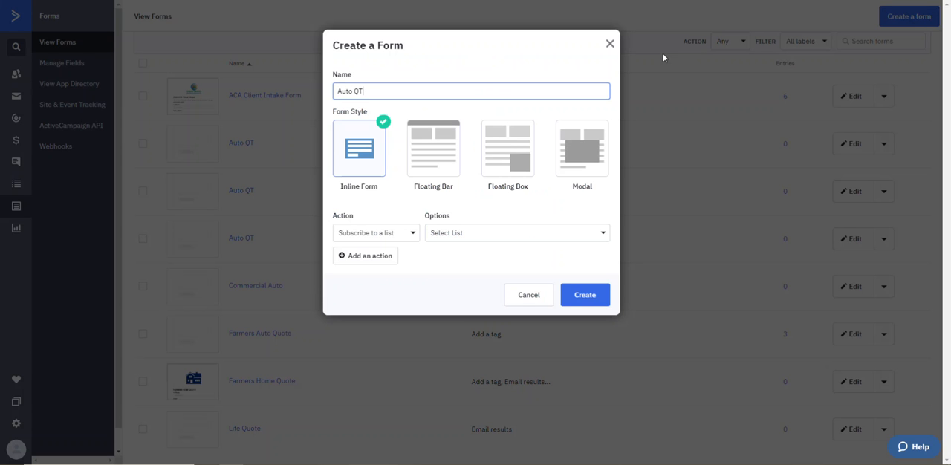
{"action": "left_click", "coordinate": [594, 297]}
{"action": "left_click", "coordinate": [384, 128]}
Step: Set the new form's action to Email results and add a second Email results action
{"action": "left_click", "coordinate": [395, 238]}
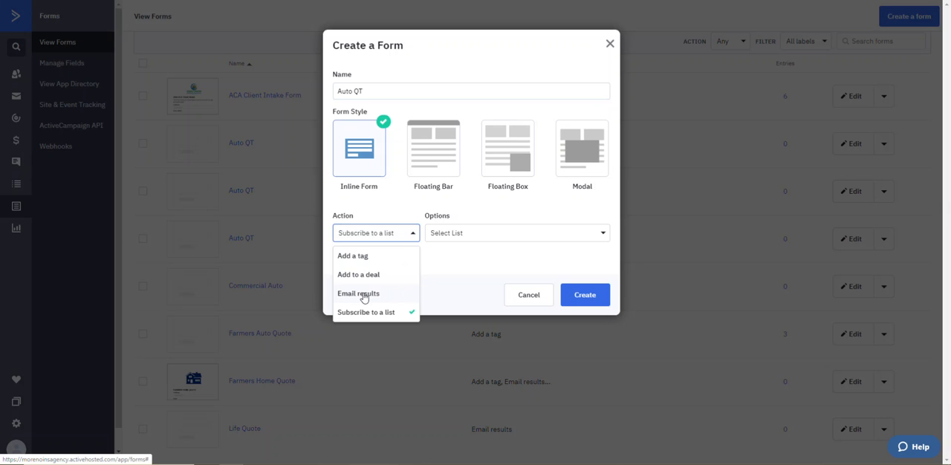
{"action": "left_click", "coordinate": [364, 295]}
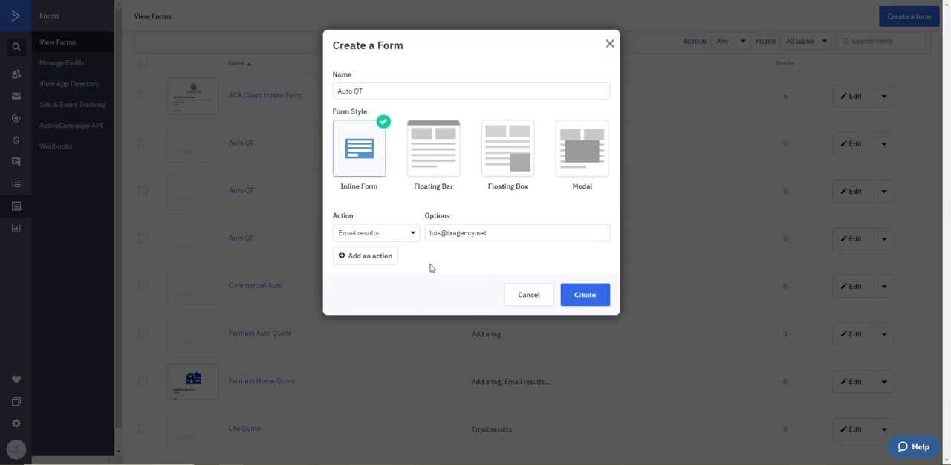
{"action": "left_click", "coordinate": [387, 257]}
{"action": "left_click", "coordinate": [385, 251]}
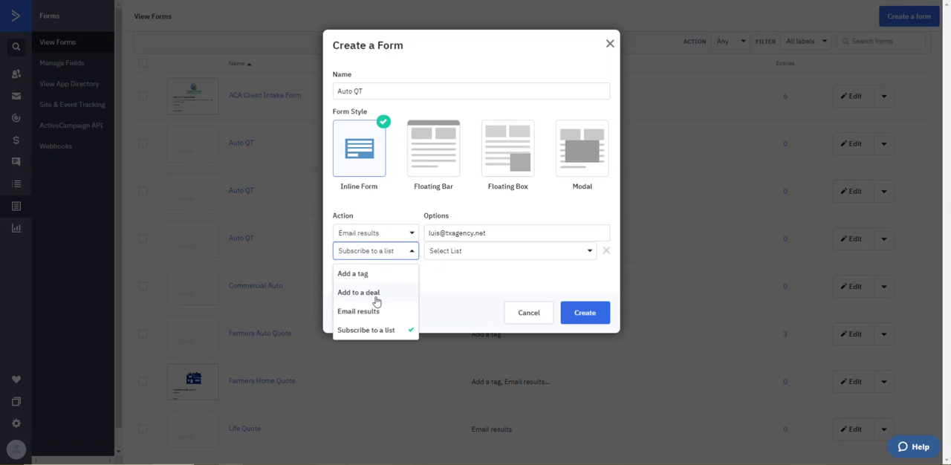
{"action": "left_click", "coordinate": [379, 310]}
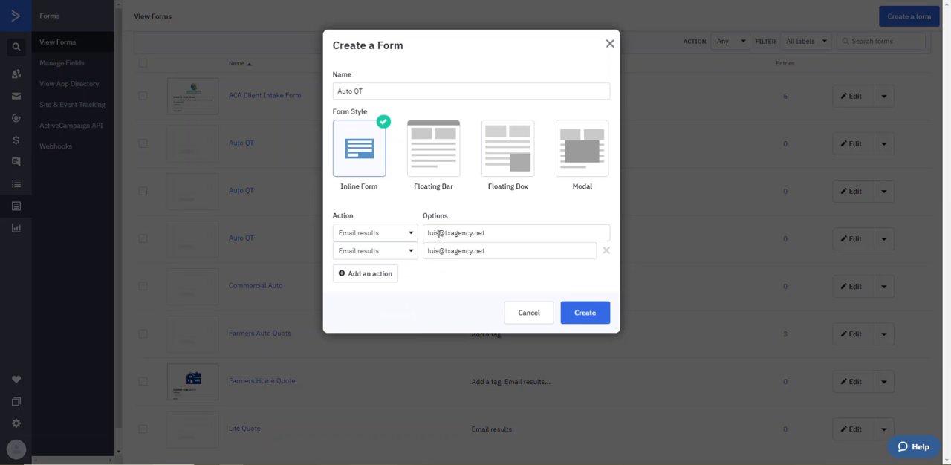
Step: Change the recipient of the second Email results action to a colleague's e-mail address and create the form
{"action": "left_click", "coordinate": [438, 233]}
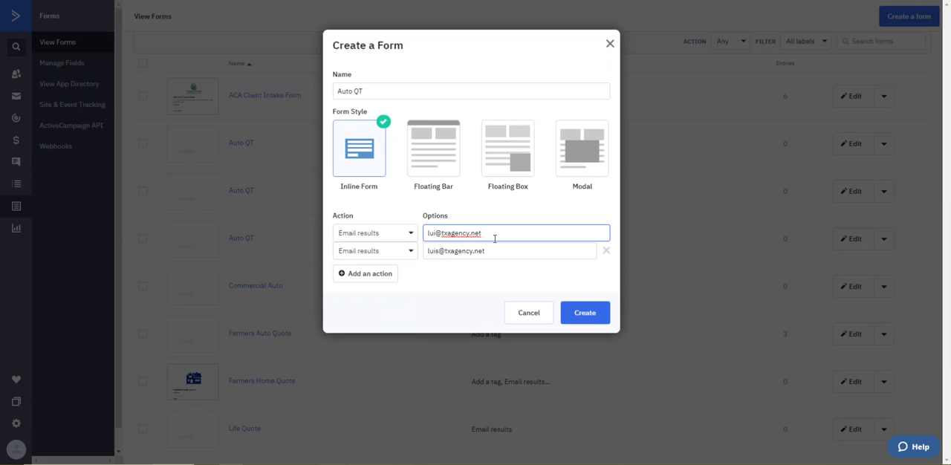
{"action": "left_click", "coordinate": [437, 252]}
{"action": "key", "text": "BackSpace"}
{"action": "key", "text": "BackSpace"}
{"action": "key", "text": "BackSpace"}
{"action": "key", "text": "BackSpace"}
{"action": "type", "text": "richard"}
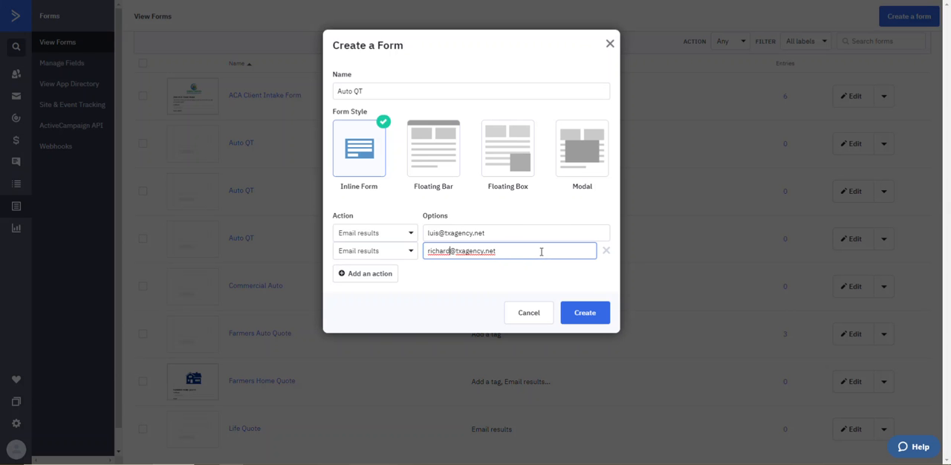
{"action": "left_click", "coordinate": [524, 295]}
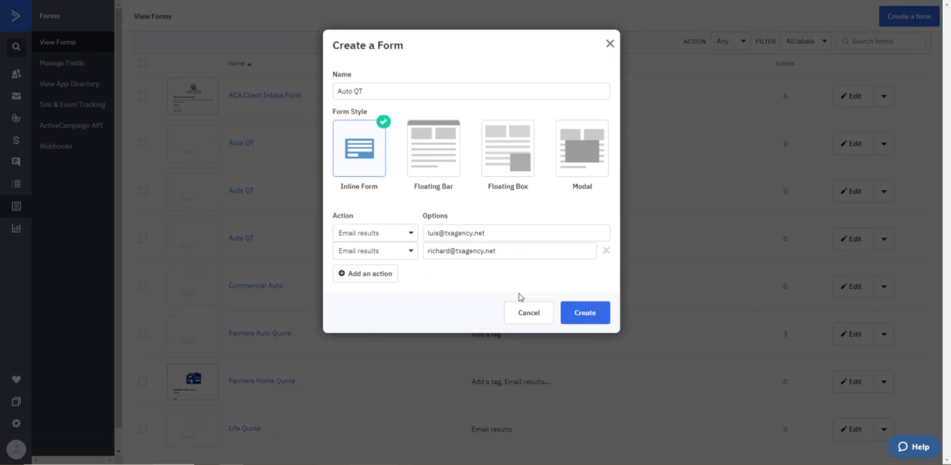
{"action": "left_click", "coordinate": [592, 319]}
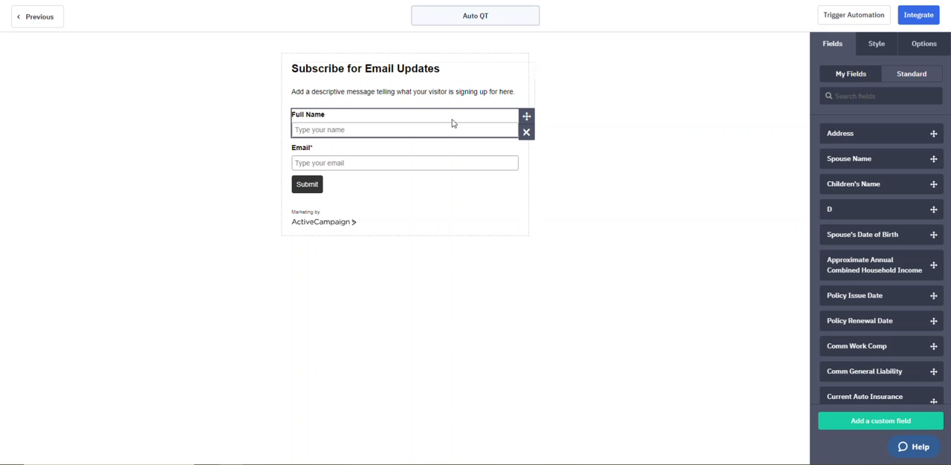
Step: Remove the "Subscribe for Email Updates" header from the Auto QT form
{"action": "left_click", "coordinate": [471, 69]}
{"action": "left_click", "coordinate": [525, 88]}
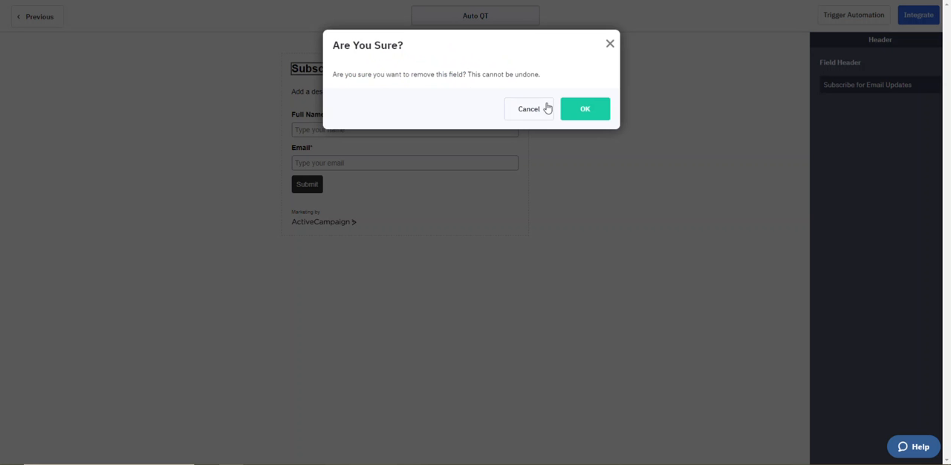
{"action": "left_click", "coordinate": [585, 110]}
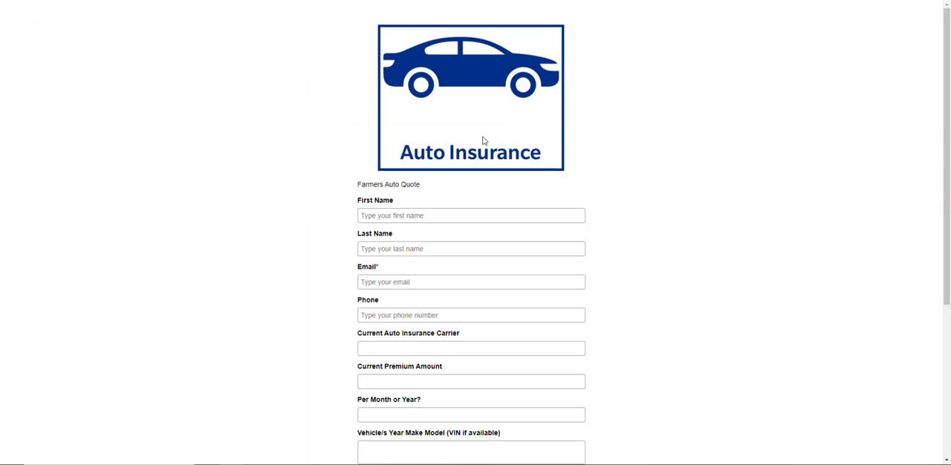
Step: Check the existing auto quote form, and add an Image block above the descriptive message in the Auto QT form
{"action": "scroll", "coordinate": [496, 178], "scroll_direction": "down", "scroll_amount": 5}
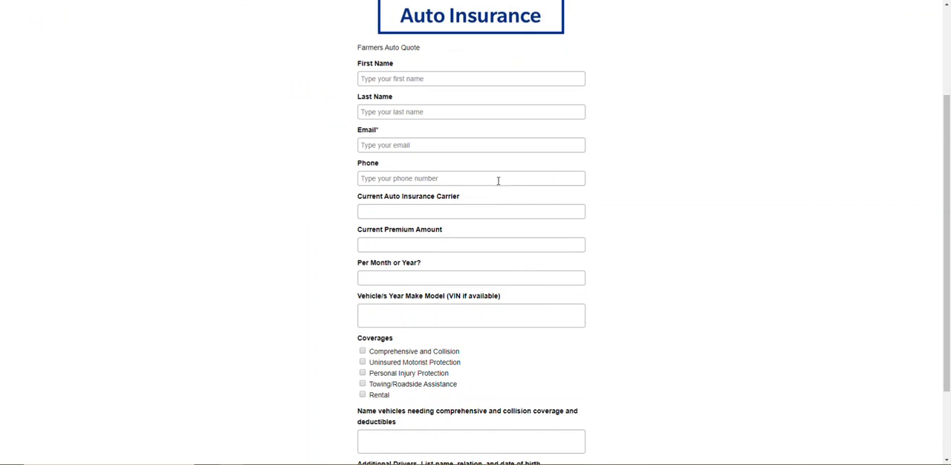
{"action": "scroll", "coordinate": [503, 193], "scroll_direction": "up", "scroll_amount": 5}
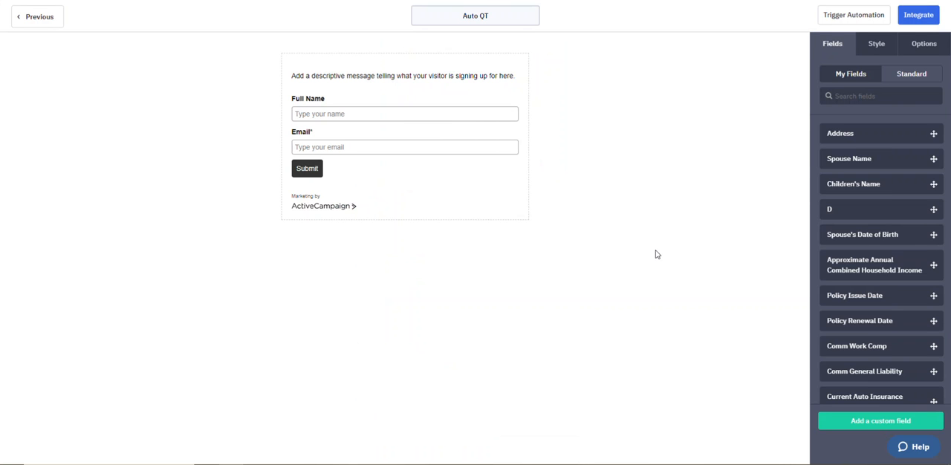
{"action": "left_click", "coordinate": [913, 80]}
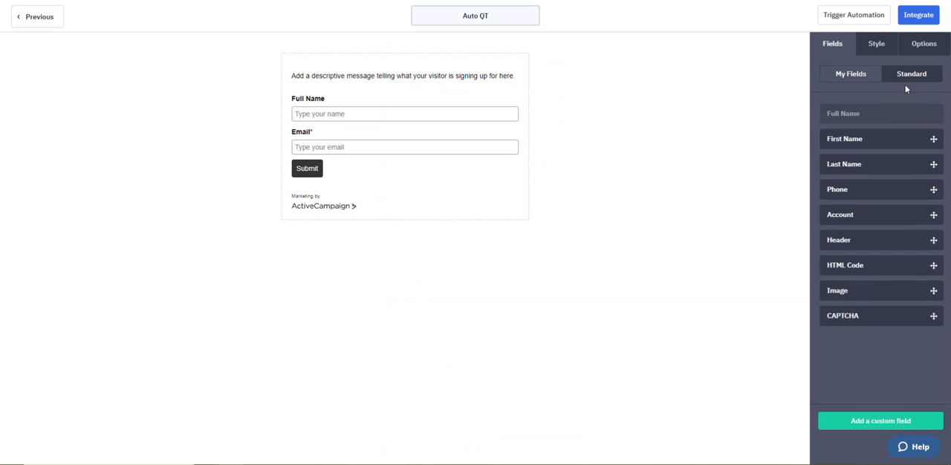
{"action": "left_click_drag", "start_coordinate": [865, 290], "coordinate": [384, 73]}
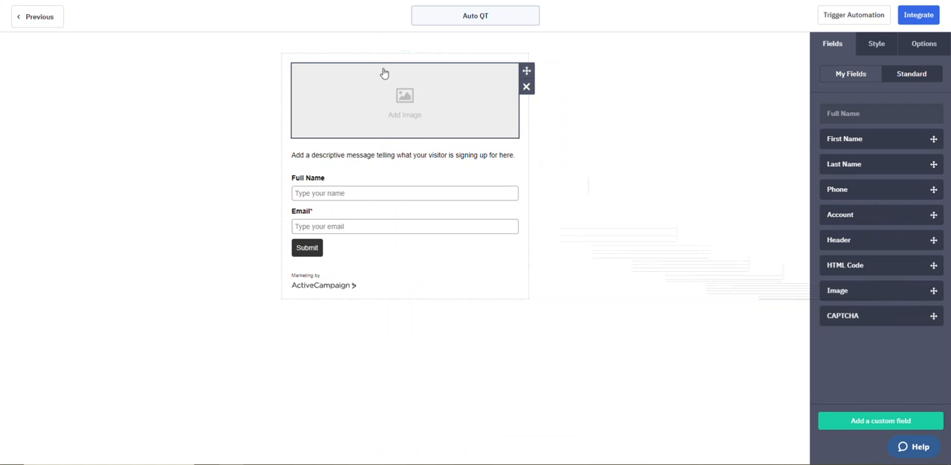
Step: Upload the "e1 car" picture from the Desktop to the image library and insert it into the form's empty image block
{"action": "left_click", "coordinate": [401, 109]}
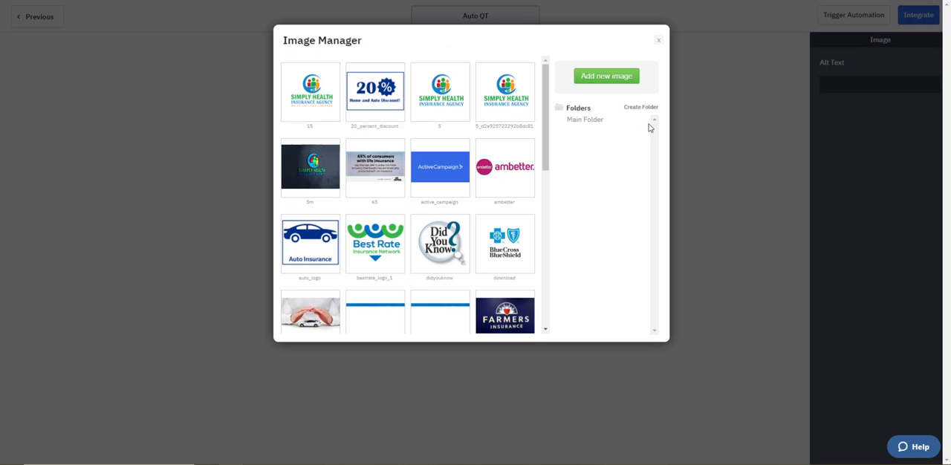
{"action": "scroll", "coordinate": [420, 269], "scroll_direction": "down", "scroll_amount": 2}
{"action": "scroll", "coordinate": [431, 222], "scroll_direction": "up", "scroll_amount": 2}
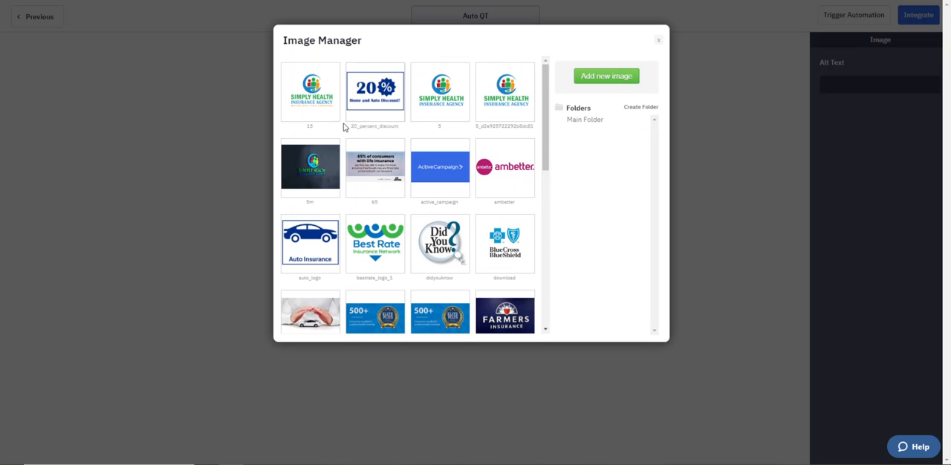
{"action": "left_click", "coordinate": [606, 76]}
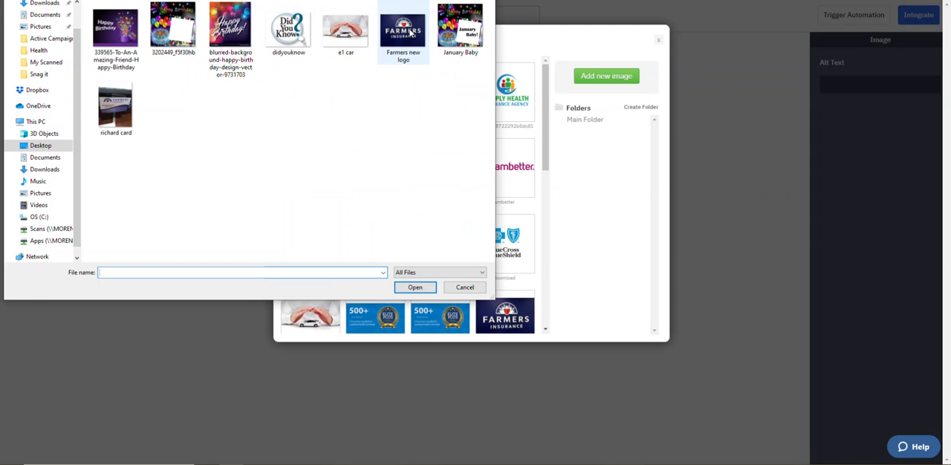
{"action": "left_click", "coordinate": [344, 30]}
{"action": "left_click", "coordinate": [414, 288]}
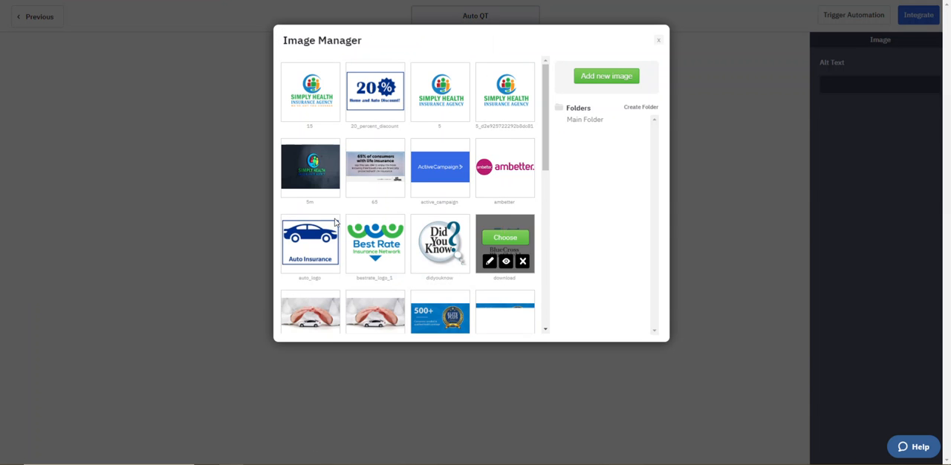
{"action": "left_click", "coordinate": [311, 313]}
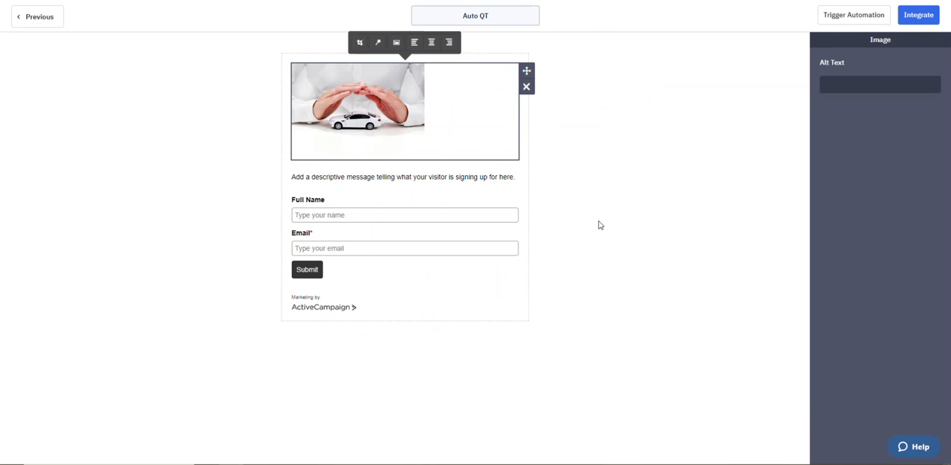
{"action": "left_click", "coordinate": [496, 231]}
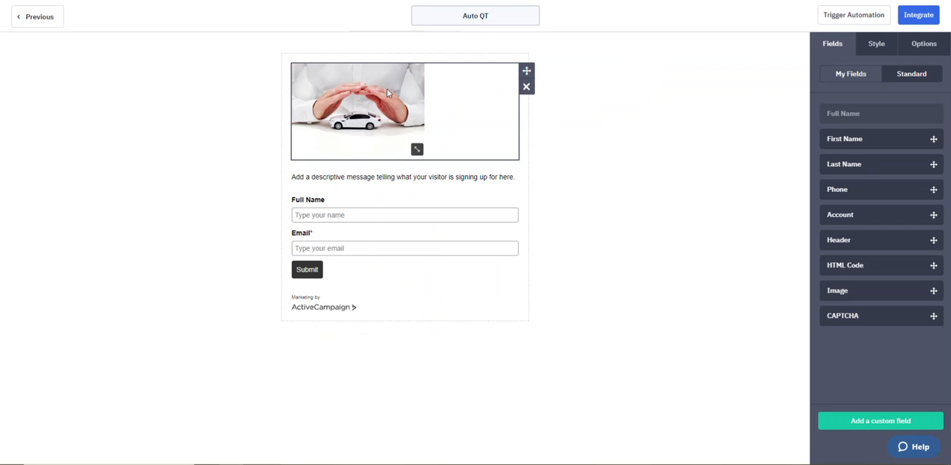
Step: Center the car image in its block and enlarge it to nearly the width of the form
{"action": "left_click", "coordinate": [392, 111]}
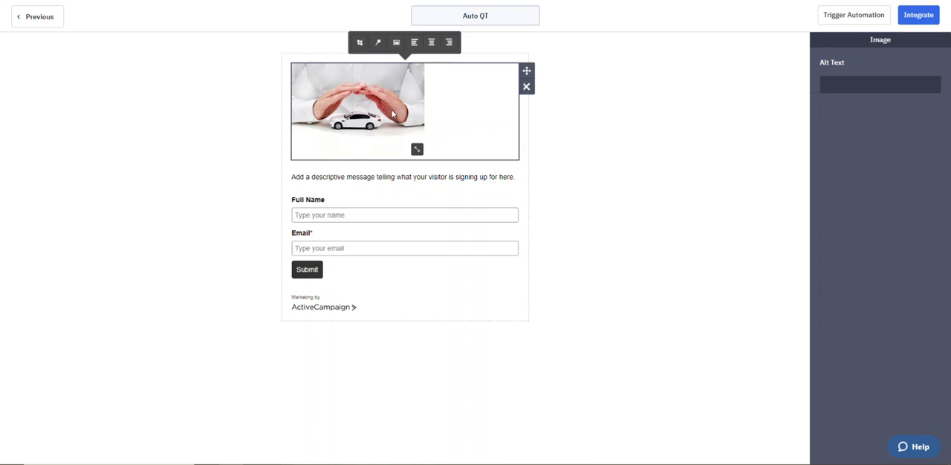
{"action": "left_click", "coordinate": [431, 42]}
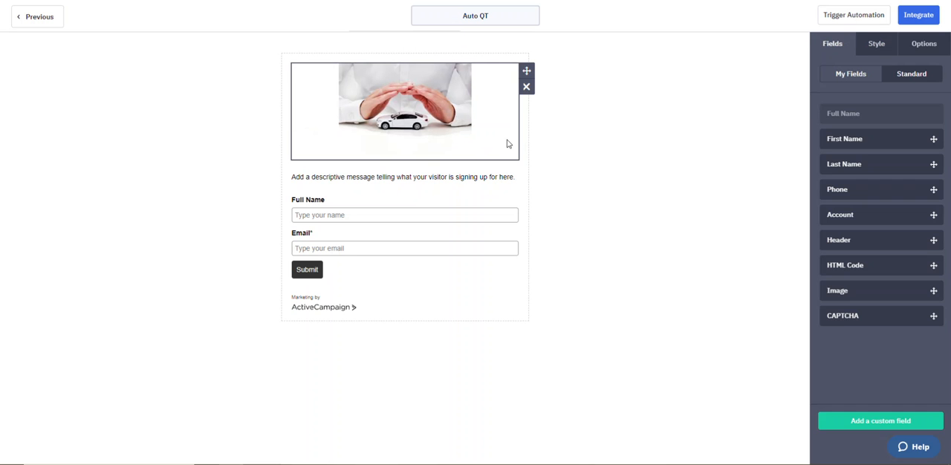
{"action": "left_click", "coordinate": [475, 121]}
{"action": "left_click_drag", "start_coordinate": [463, 150], "coordinate": [532, 204]}
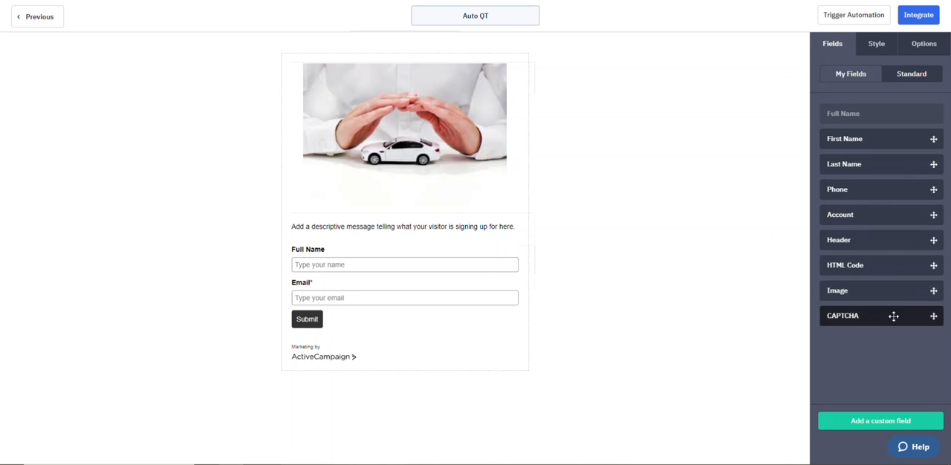
Step: Examine the available custom fields for ones that suit an auto insurance quote
{"action": "left_click", "coordinate": [854, 77]}
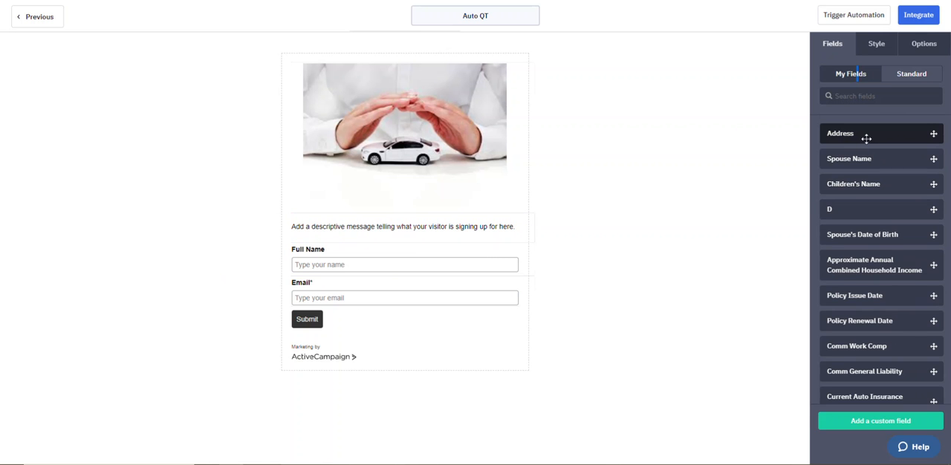
{"action": "scroll", "coordinate": [864, 138], "scroll_direction": "down", "scroll_amount": 5}
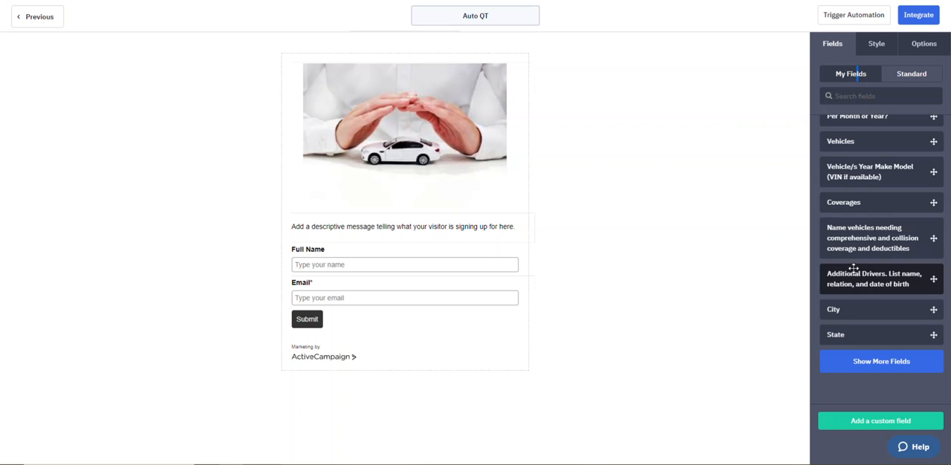
{"action": "scroll", "coordinate": [854, 269], "scroll_direction": "up", "scroll_amount": 5}
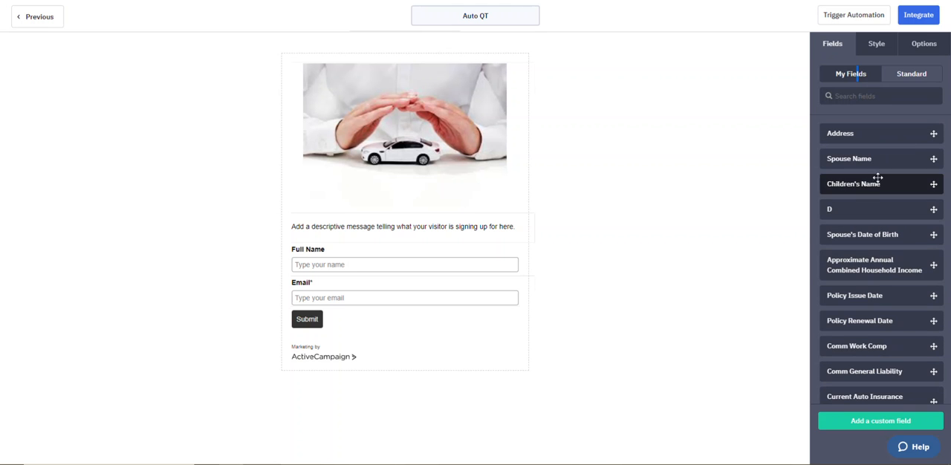
{"action": "scroll", "coordinate": [884, 167], "scroll_direction": "down", "scroll_amount": 4}
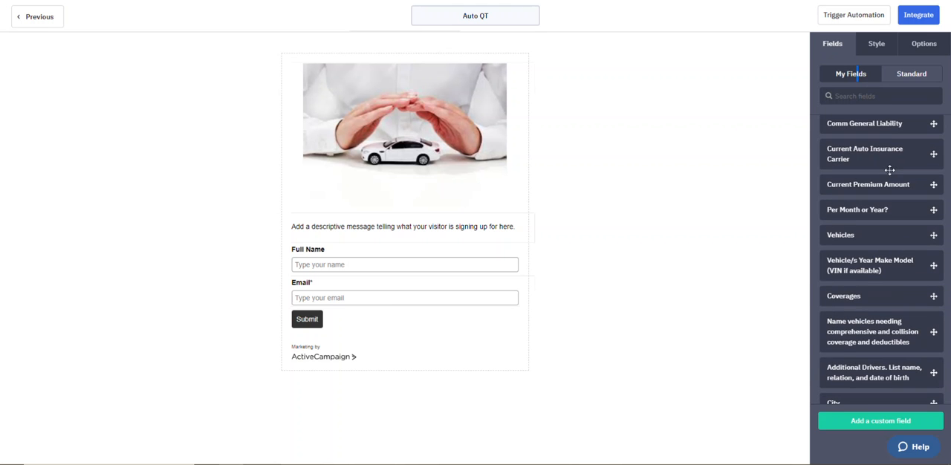
{"action": "scroll", "coordinate": [889, 170], "scroll_direction": "up", "scroll_amount": 4}
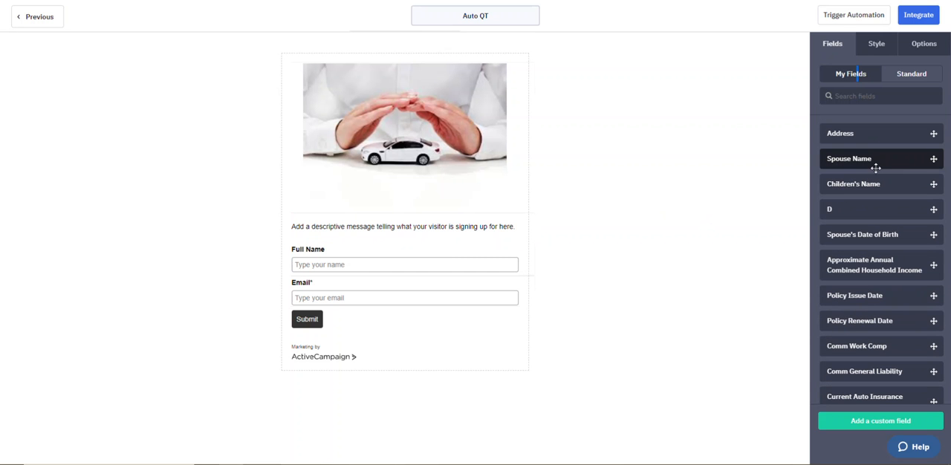
{"action": "scroll", "coordinate": [892, 163], "scroll_direction": "down", "scroll_amount": 2}
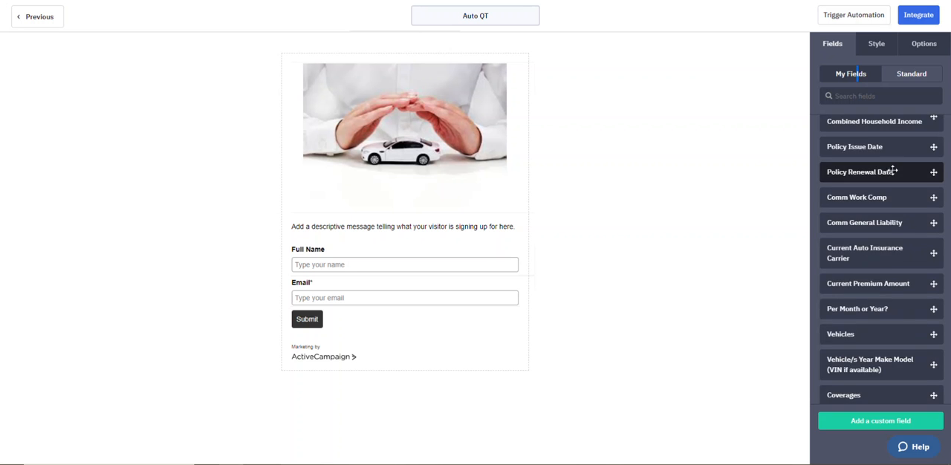
{"action": "scroll", "coordinate": [891, 165], "scroll_direction": "down", "scroll_amount": 3}
{"action": "scroll", "coordinate": [895, 166], "scroll_direction": "up", "scroll_amount": 4}
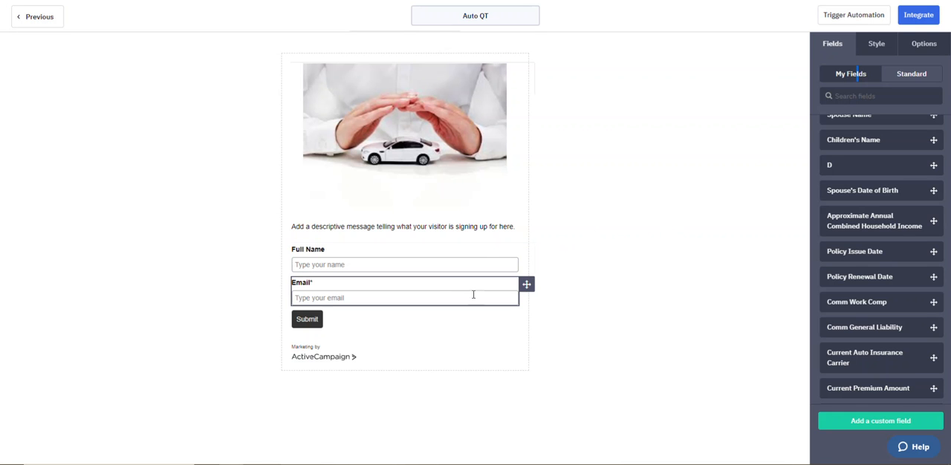
{"action": "scroll", "coordinate": [888, 193], "scroll_direction": "up", "scroll_amount": 1}
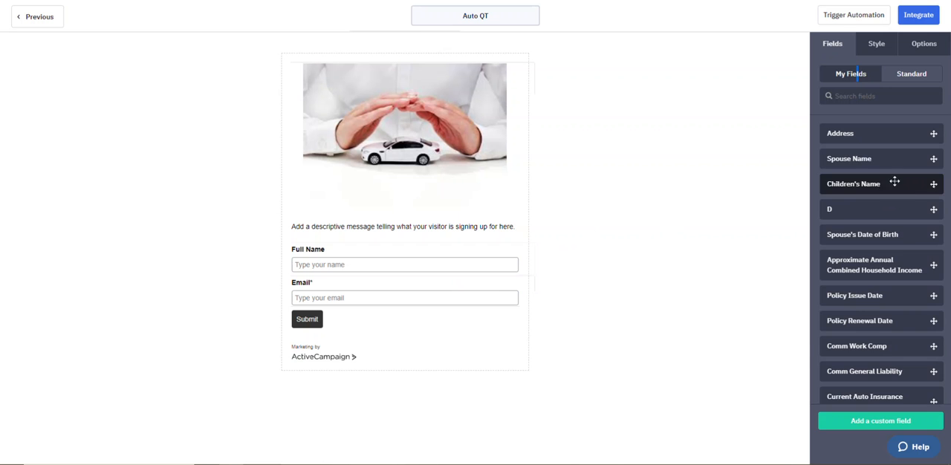
{"action": "scroll", "coordinate": [895, 185], "scroll_direction": "down", "scroll_amount": 5}
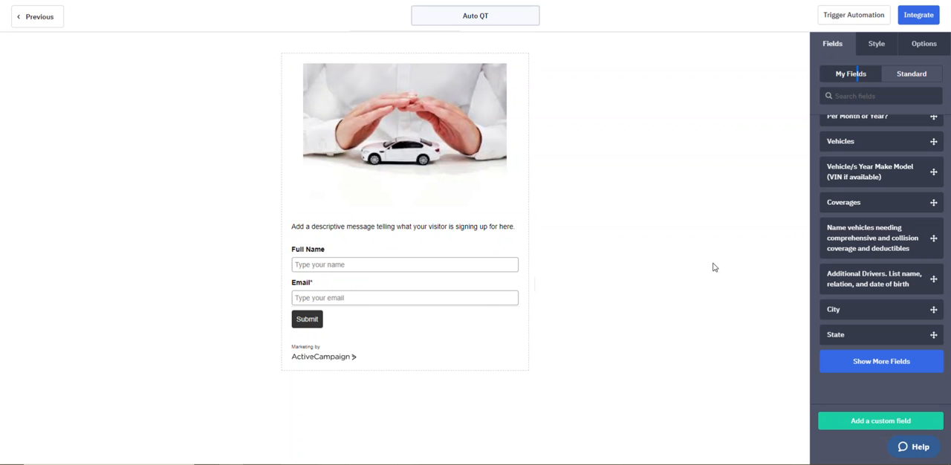
Step: Add the Vehicles, Current Premium Amount and Current Auto Insurance Carrier fields in that order between Full Name and Email
{"action": "scroll", "coordinate": [872, 185], "scroll_direction": "up", "scroll_amount": 4}
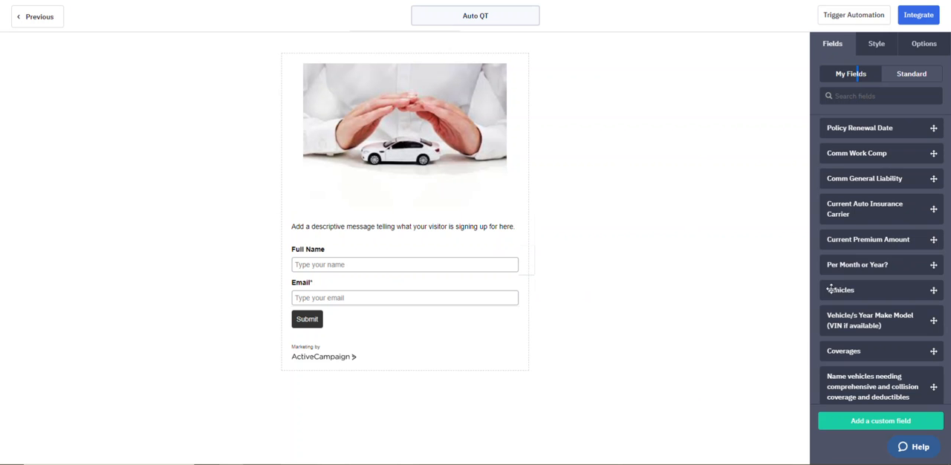
{"action": "left_click_drag", "start_coordinate": [857, 290], "coordinate": [371, 289]}
{"action": "left_click_drag", "start_coordinate": [889, 242], "coordinate": [404, 316]}
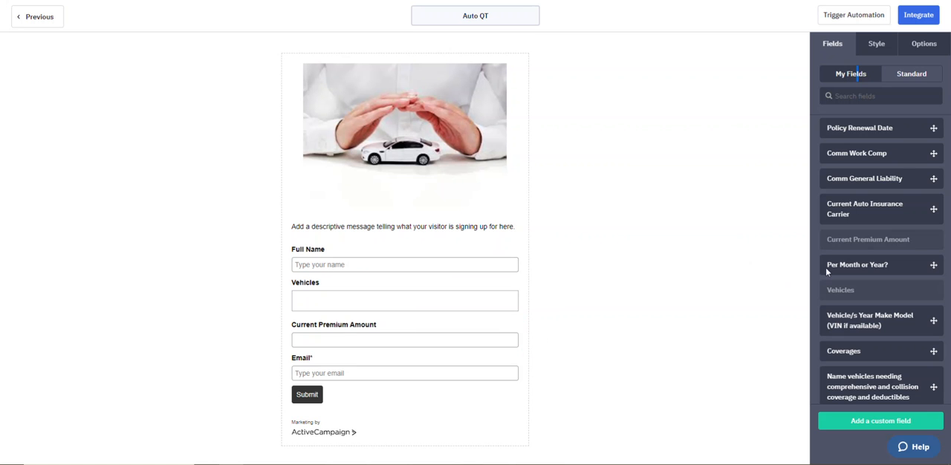
{"action": "left_click_drag", "start_coordinate": [887, 210], "coordinate": [409, 348]}
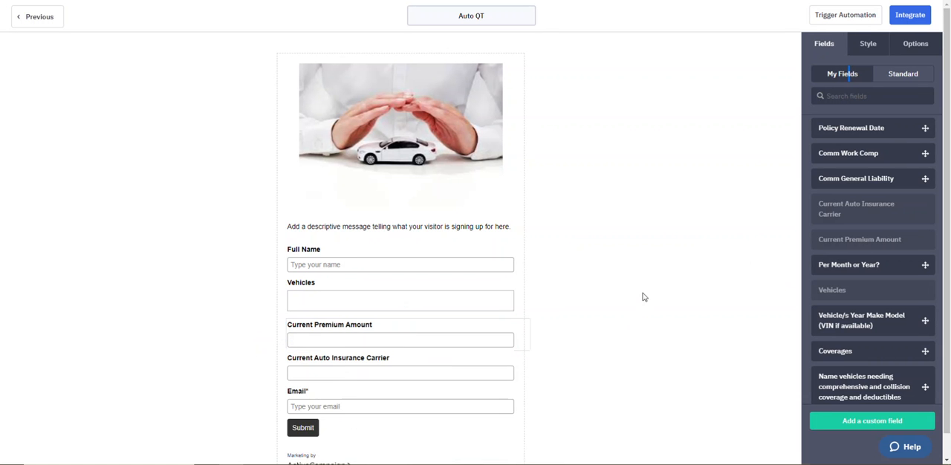
{"action": "scroll", "coordinate": [631, 297], "scroll_direction": "down", "scroll_amount": 1}
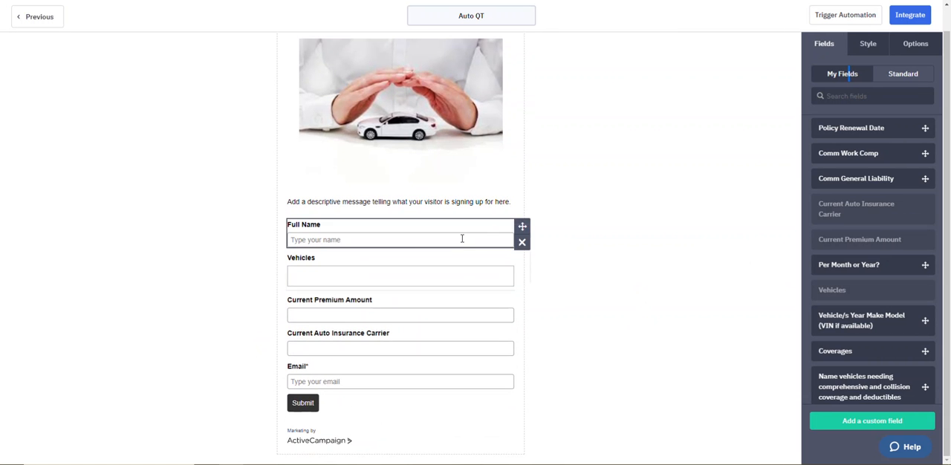
{"action": "scroll", "coordinate": [854, 245], "scroll_direction": "up", "scroll_amount": 1}
{"action": "scroll", "coordinate": [857, 193], "scroll_direction": "down", "scroll_amount": 3}
{"action": "scroll", "coordinate": [854, 237], "scroll_direction": "up", "scroll_amount": 1}
{"action": "scroll", "coordinate": [855, 258], "scroll_direction": "up", "scroll_amount": 5}
{"action": "scroll", "coordinate": [848, 242], "scroll_direction": "up", "scroll_amount": 1}
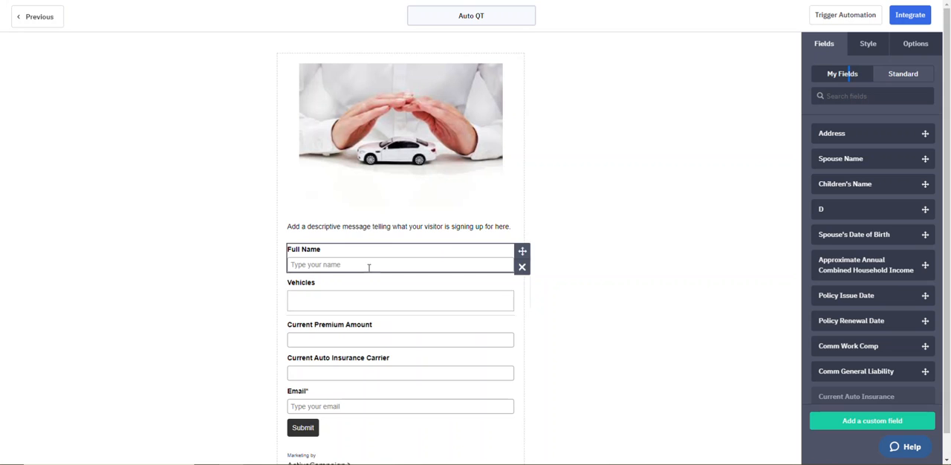
{"action": "scroll", "coordinate": [380, 294], "scroll_direction": "down", "scroll_amount": 1}
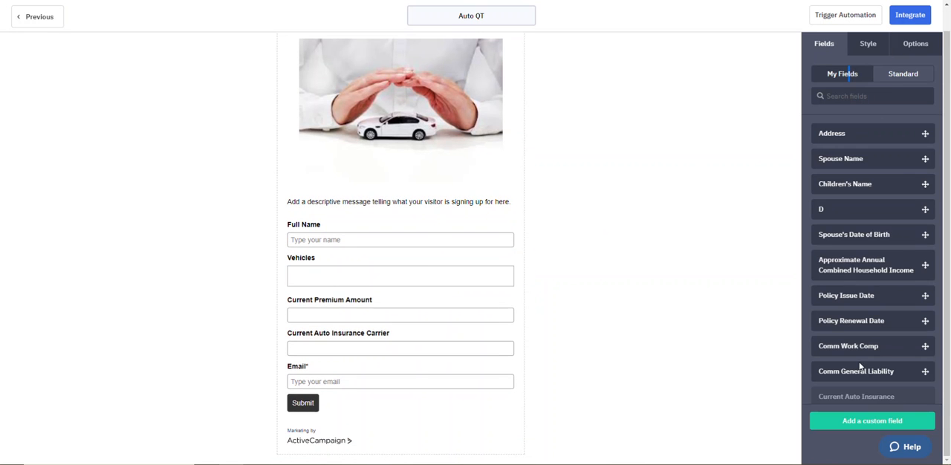
Step: Create a text input custom field named "Area Code" and place it on the form between Vehicles and Current Premium Amount
{"action": "left_click", "coordinate": [860, 424]}
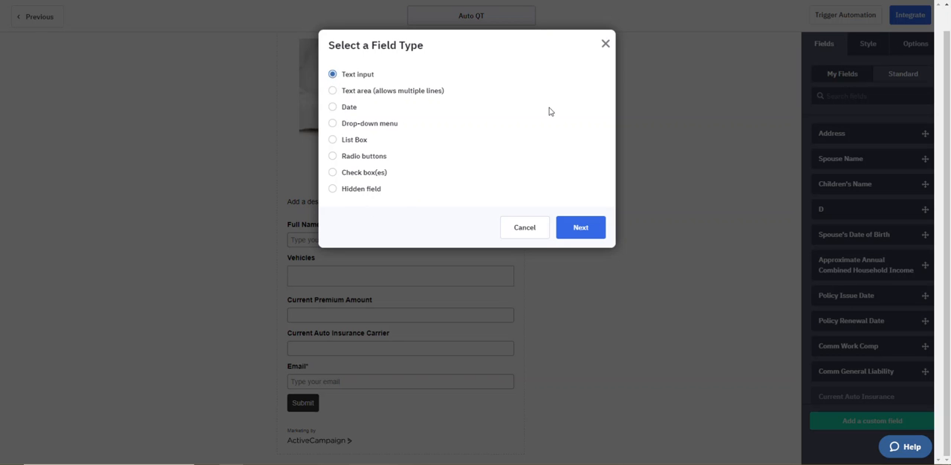
{"action": "left_click", "coordinate": [594, 229]}
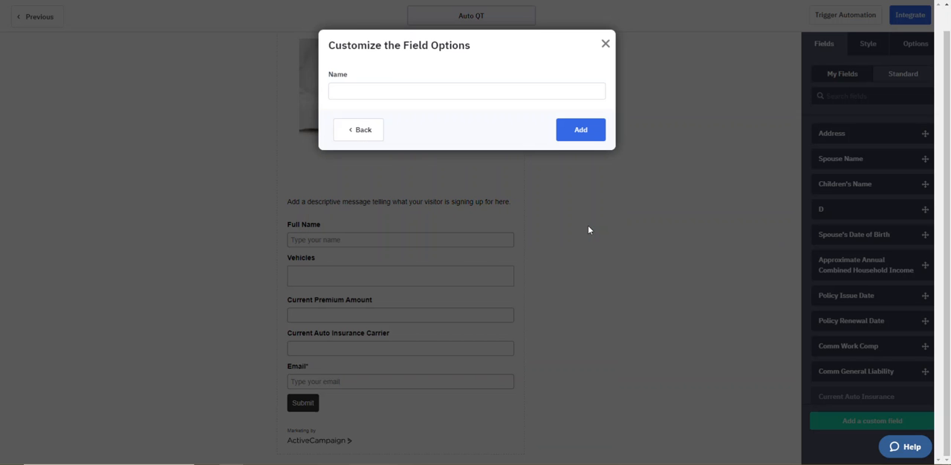
{"action": "left_click", "coordinate": [395, 90]}
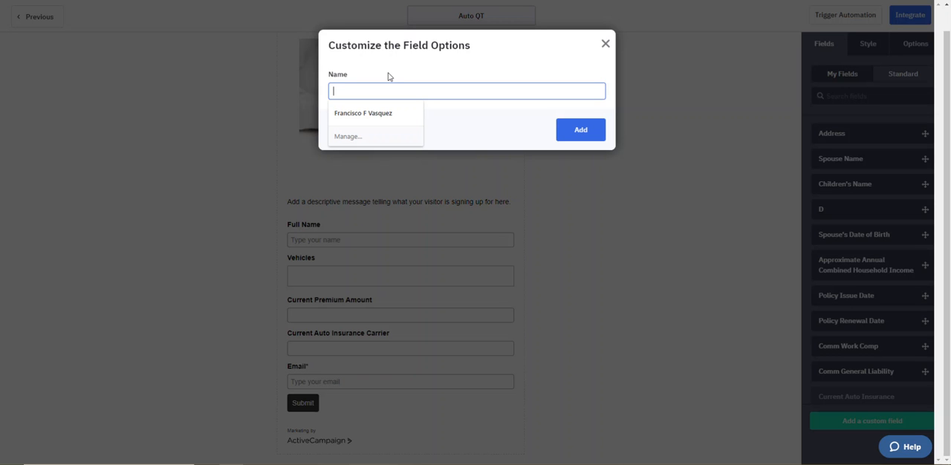
{"action": "type", "text": "ARe"}
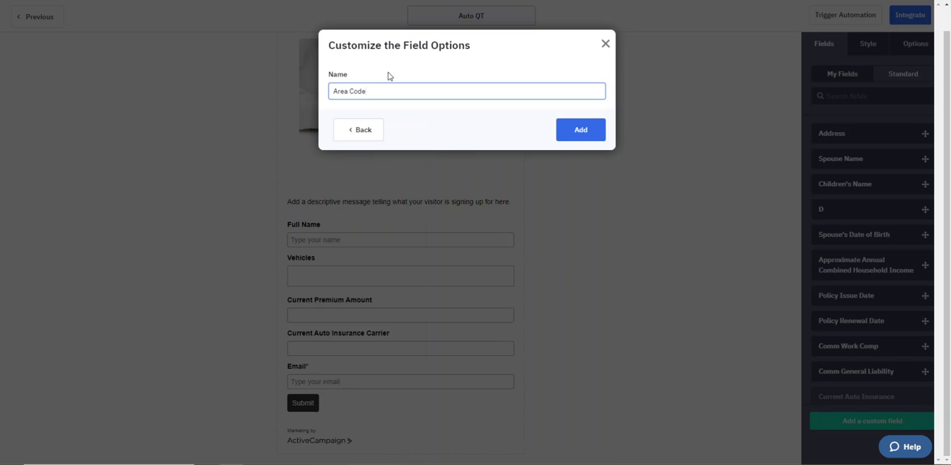
{"action": "left_click", "coordinate": [578, 131]}
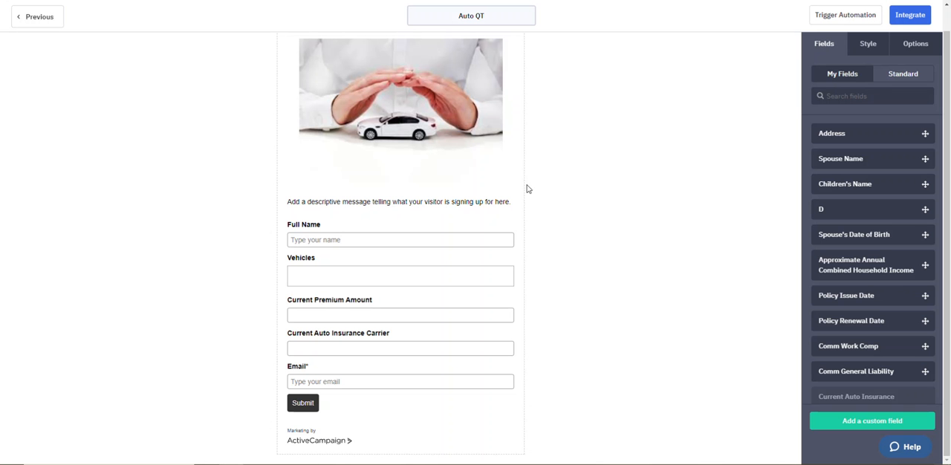
{"action": "scroll", "coordinate": [866, 274], "scroll_direction": "down", "scroll_amount": 5}
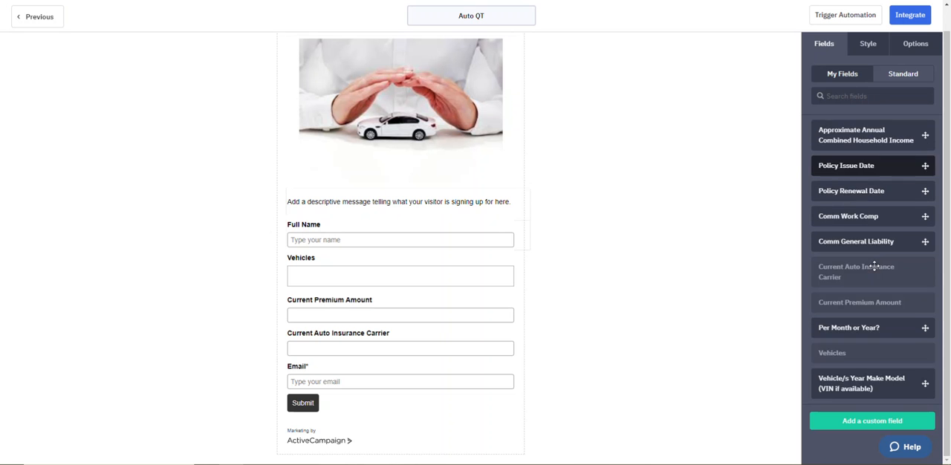
{"action": "left_click_drag", "start_coordinate": [842, 334], "coordinate": [496, 317]}
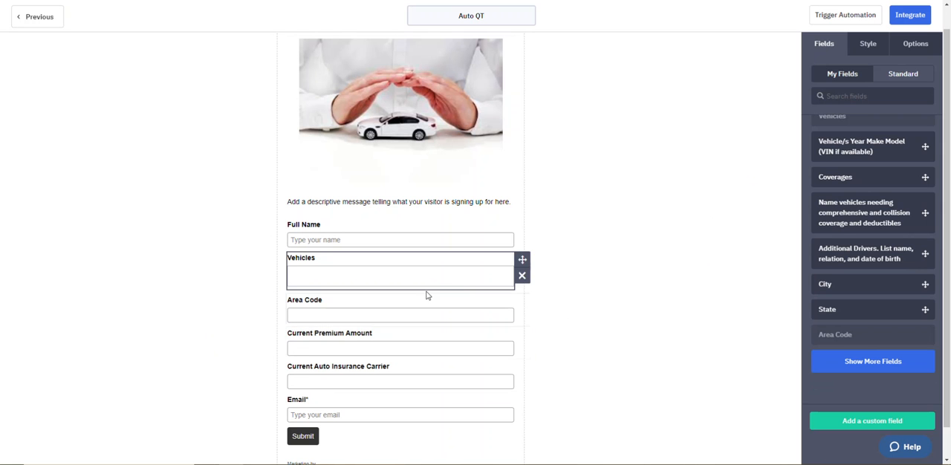
Step: Review the Auto QT form layout from the car image down to the Submit button
{"action": "scroll", "coordinate": [405, 278], "scroll_direction": "up", "scroll_amount": 2}
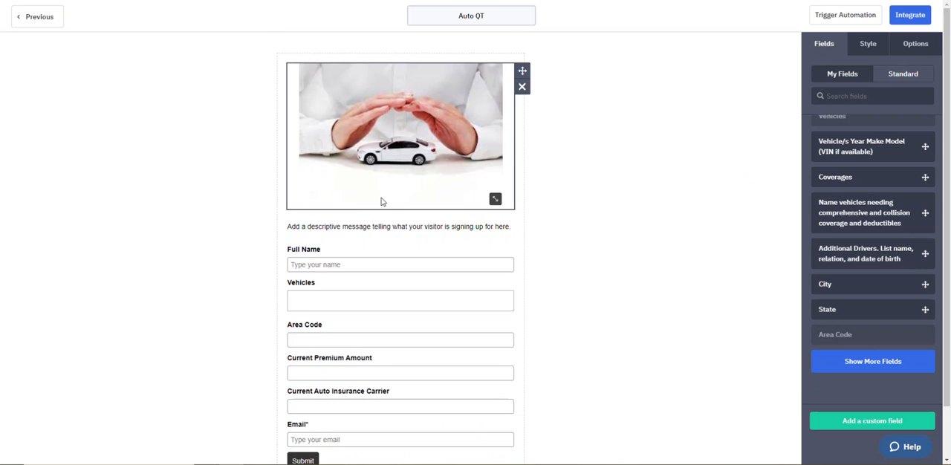
{"action": "scroll", "coordinate": [381, 201], "scroll_direction": "down", "scroll_amount": 2}
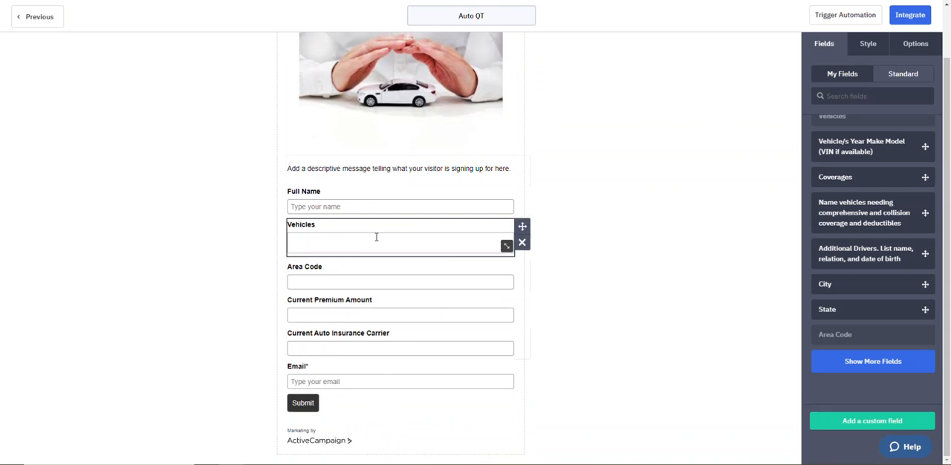
{"action": "scroll", "coordinate": [372, 243], "scroll_direction": "up", "scroll_amount": 2}
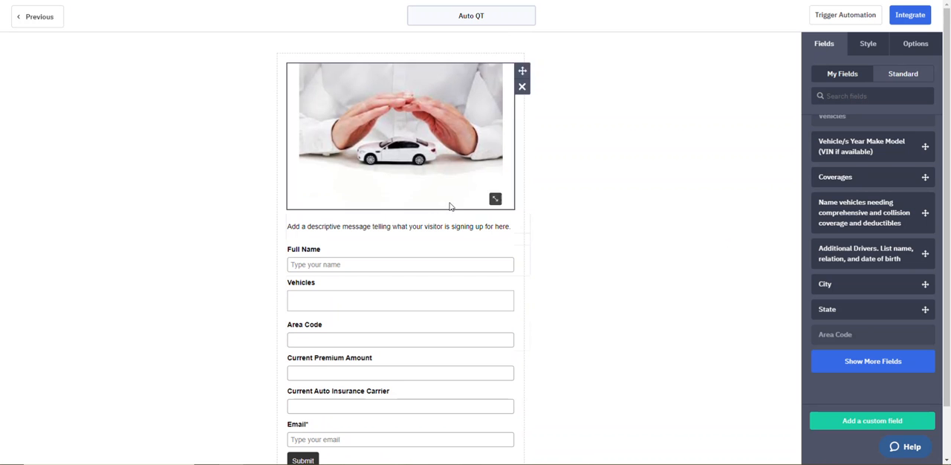
{"action": "scroll", "coordinate": [401, 75], "scroll_direction": "down", "scroll_amount": 2}
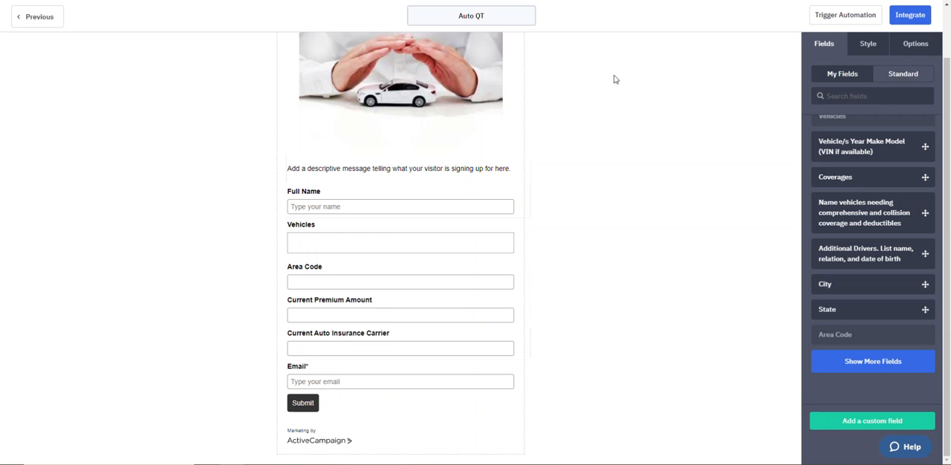
{"action": "scroll", "coordinate": [542, 91], "scroll_direction": "up", "scroll_amount": 2}
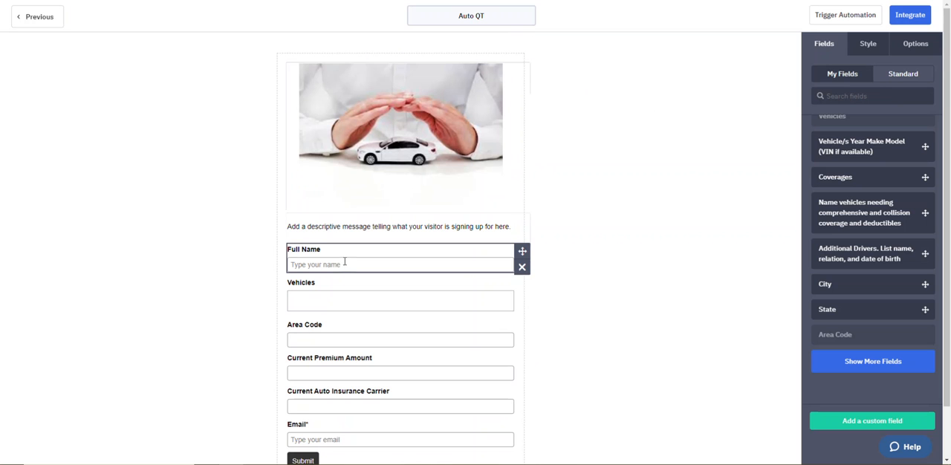
{"action": "scroll", "coordinate": [343, 261], "scroll_direction": "down", "scroll_amount": 2}
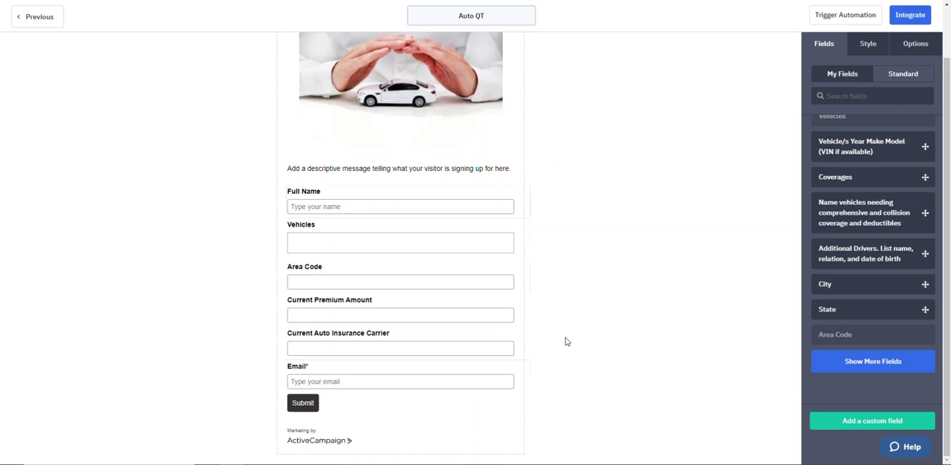
{"action": "scroll", "coordinate": [562, 308], "scroll_direction": "up", "scroll_amount": 2}
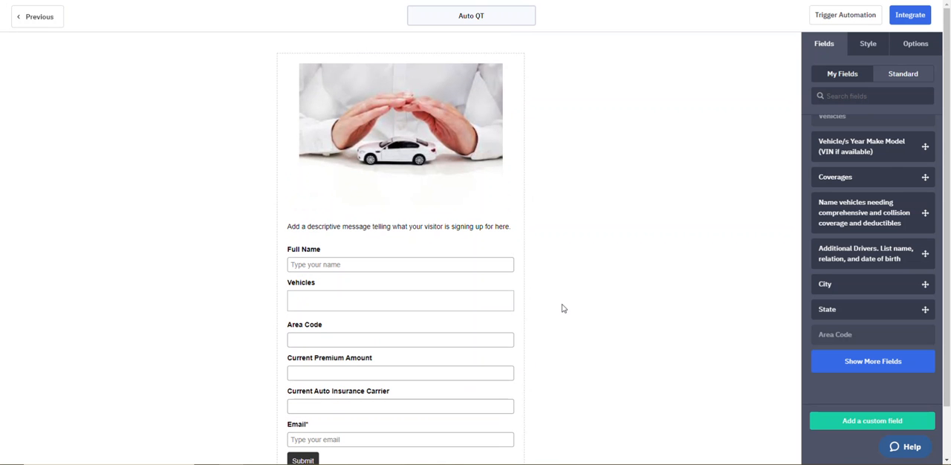
Step: Open the form's integration options, copy its shareable link, and save and exit the form
{"action": "left_click", "coordinate": [910, 16]}
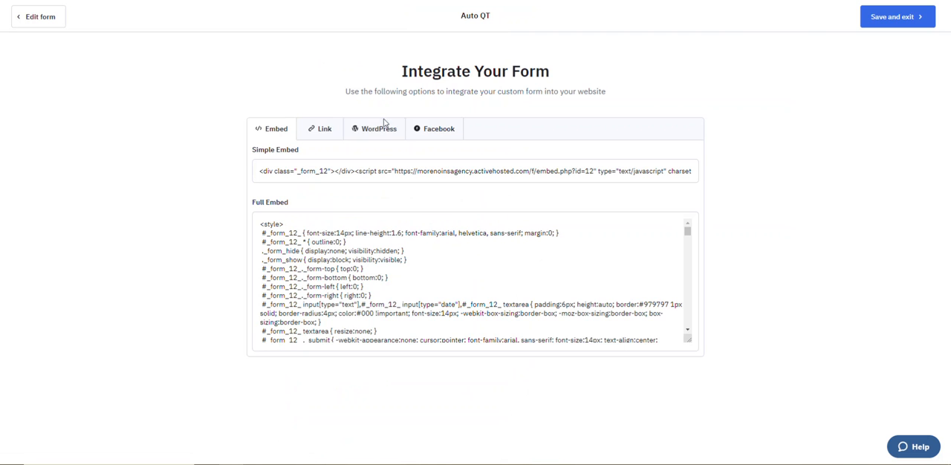
{"action": "left_click", "coordinate": [320, 133]}
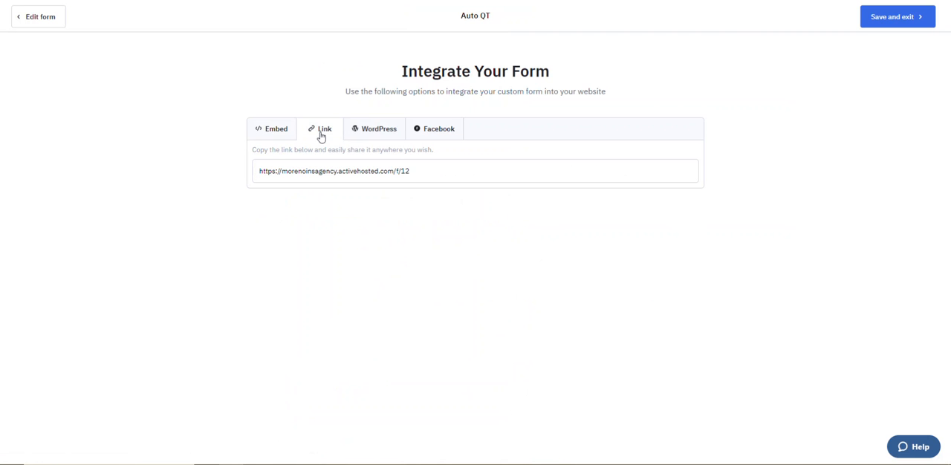
{"action": "left_click_drag", "start_coordinate": [410, 172], "coordinate": [251, 174]}
{"action": "right_click", "coordinate": [279, 171]}
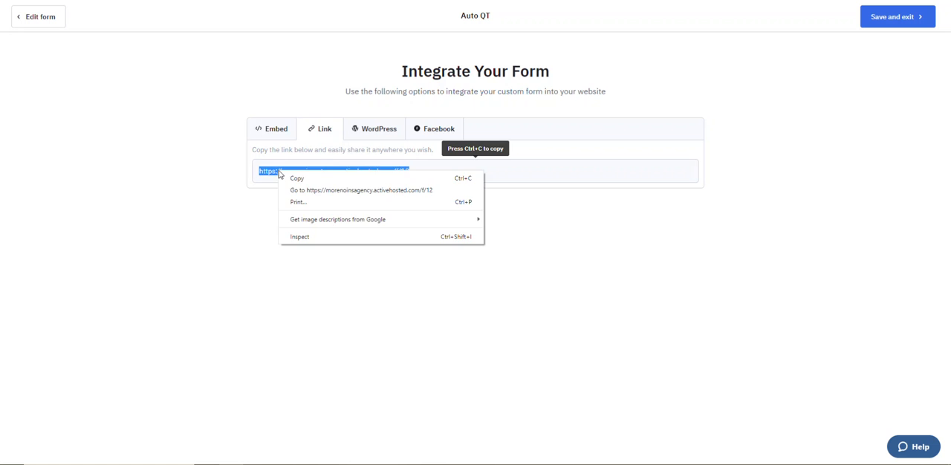
{"action": "left_click", "coordinate": [333, 176]}
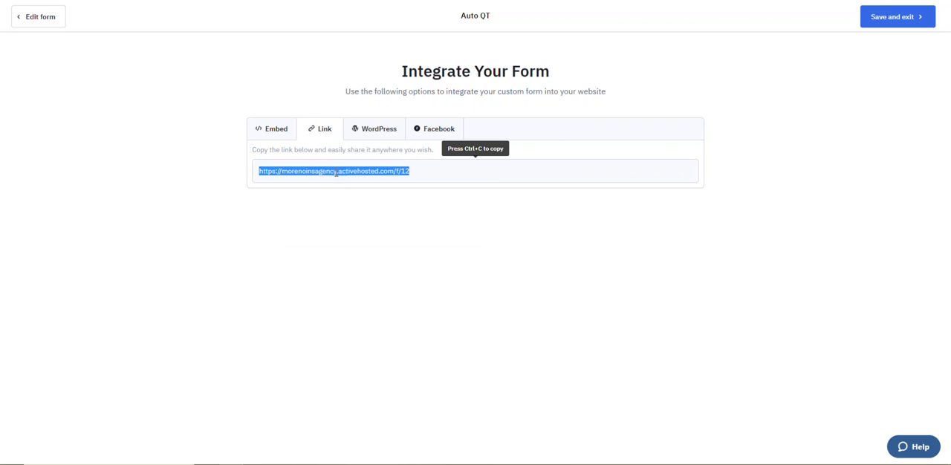
{"action": "left_click", "coordinate": [881, 9]}
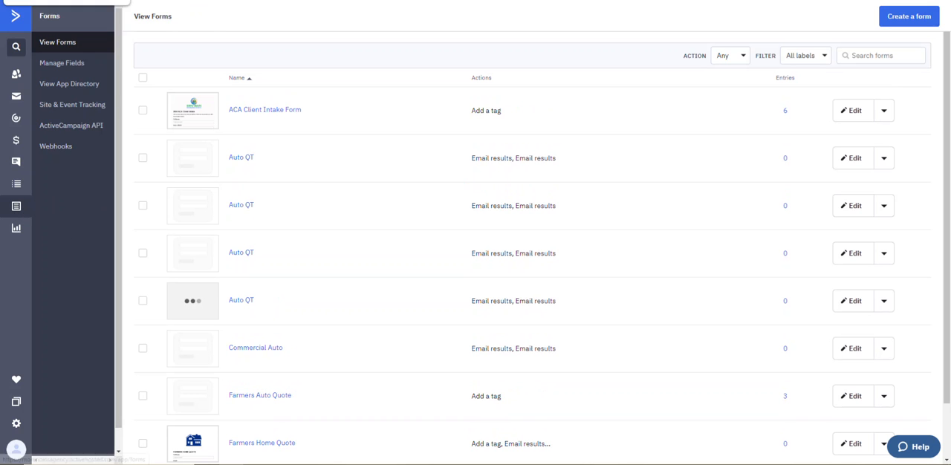
Step: Switch to the sent Farmers Auto Quote email in Gmail, then examine the live Farmers Auto Quote form from image to end
{"action": "left_click", "coordinate": [67, 0]}
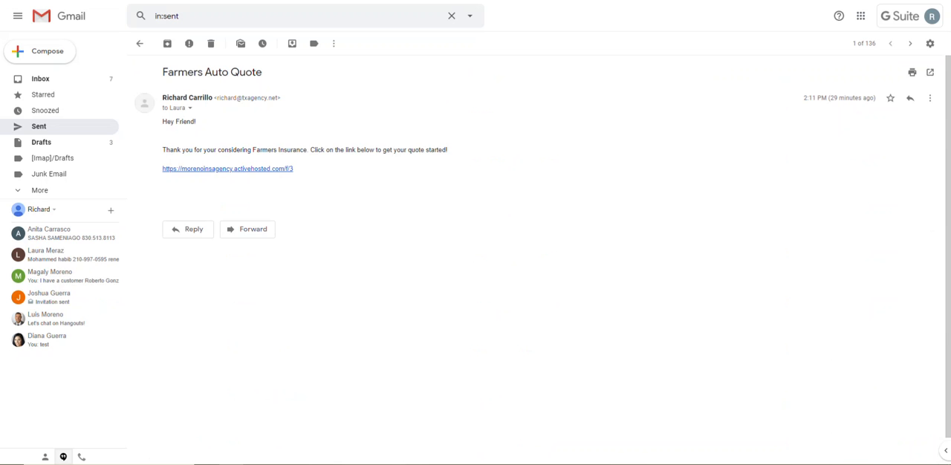
{"action": "left_click", "coordinate": [111, 0]}
{"action": "left_click", "coordinate": [86, 0]}
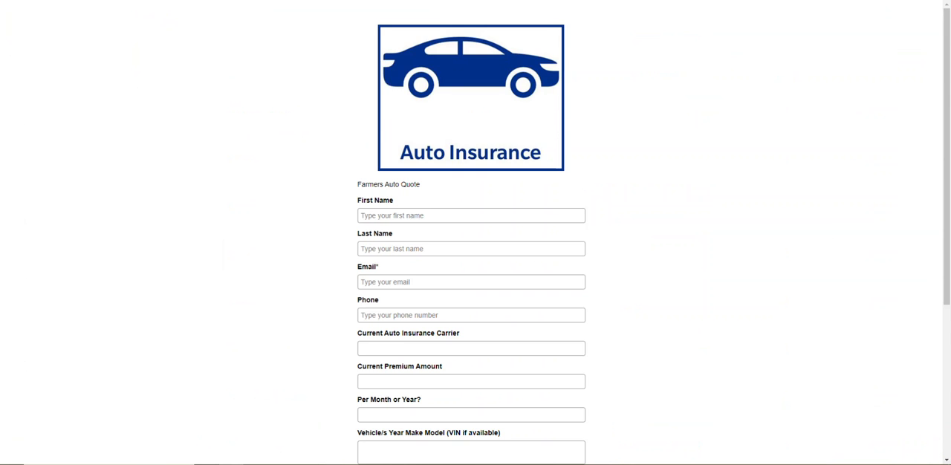
{"action": "scroll", "coordinate": [804, 167], "scroll_direction": "down", "scroll_amount": 3}
{"action": "scroll", "coordinate": [804, 171], "scroll_direction": "up", "scroll_amount": 3}
{"action": "scroll", "coordinate": [707, 153], "scroll_direction": "down", "scroll_amount": 2}
{"action": "scroll", "coordinate": [706, 159], "scroll_direction": "up", "scroll_amount": 2}
Step: Return to ActiveCampaign and open the Farmers Home Email 3 campaign template for editing
{"action": "left_click", "coordinate": [424, 1]}
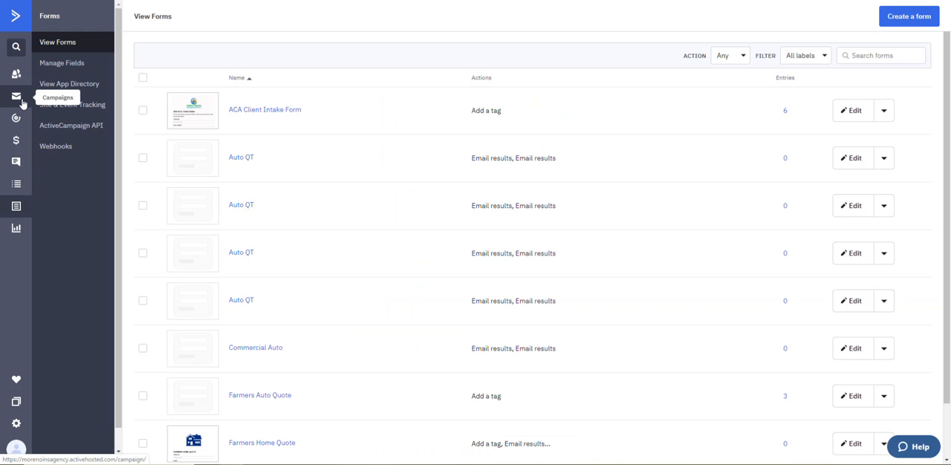
{"action": "left_click", "coordinate": [21, 102]}
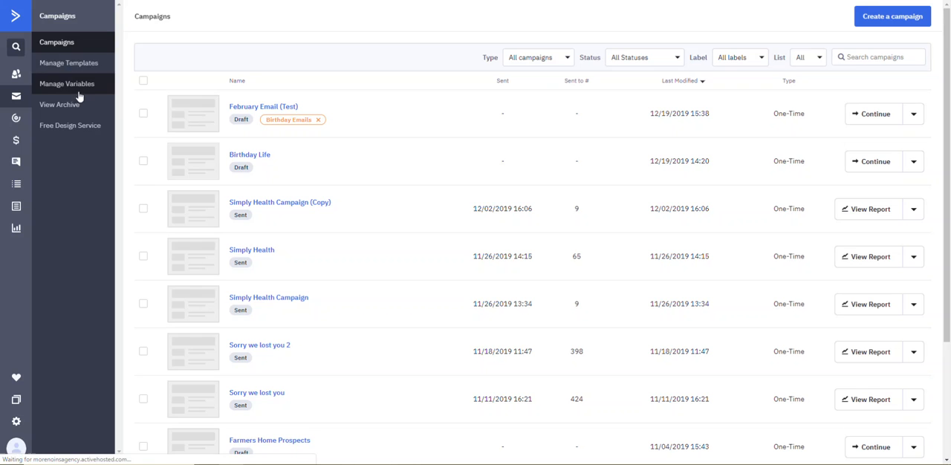
{"action": "left_click", "coordinate": [80, 68]}
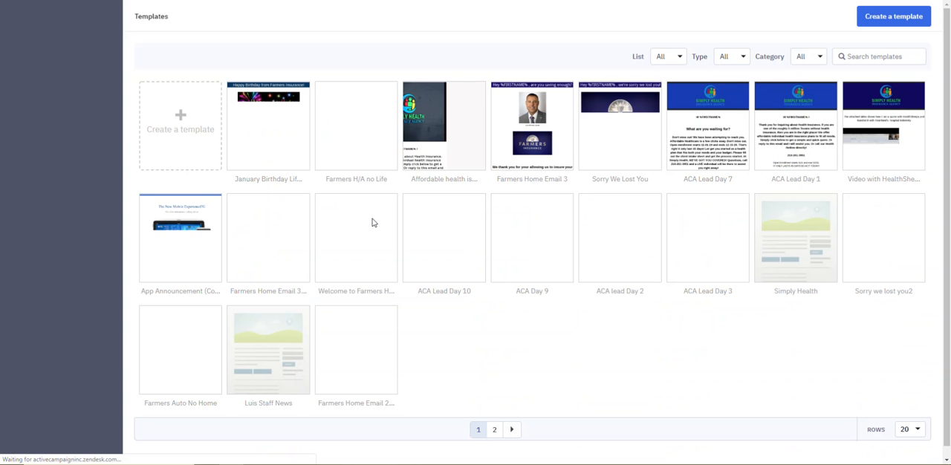
{"action": "mouse_move", "coordinate": [546, 133]}
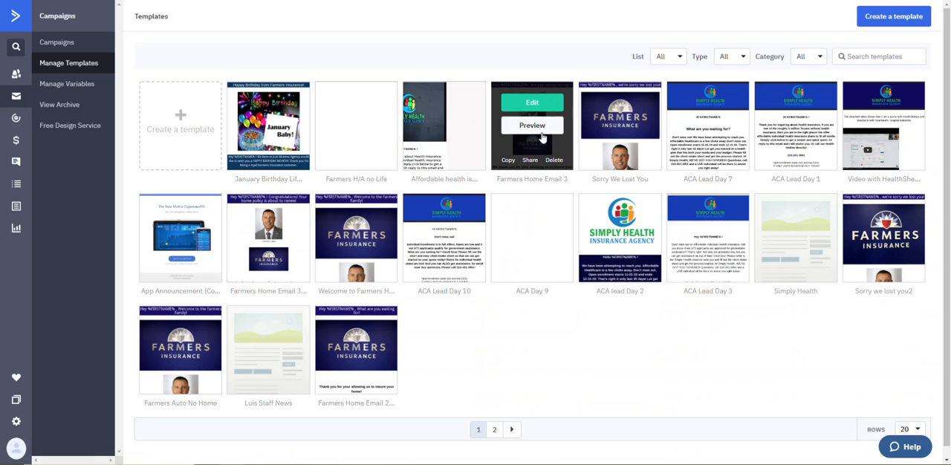
{"action": "left_click", "coordinate": [546, 104]}
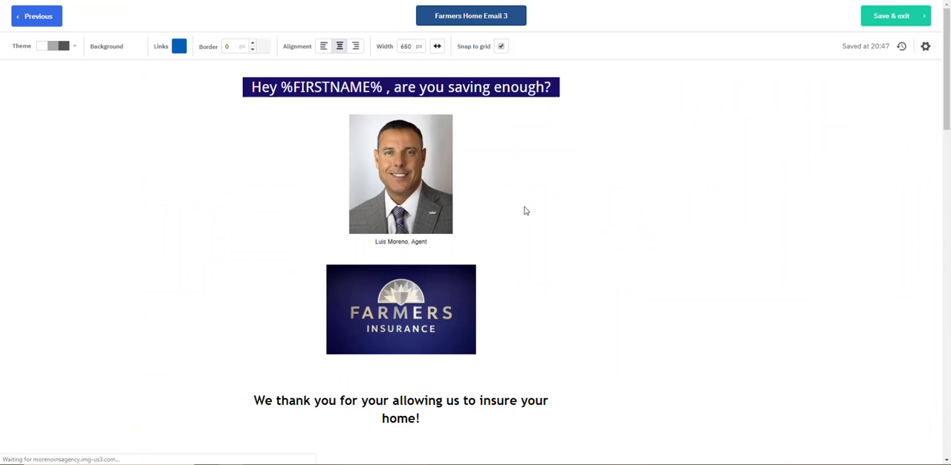
Step: Examine the template's auto quote button section and the fields of the live Farmers Auto Quote form
{"action": "scroll", "coordinate": [565, 208], "scroll_direction": "down", "scroll_amount": 4}
{"action": "scroll", "coordinate": [580, 205], "scroll_direction": "down", "scroll_amount": 12}
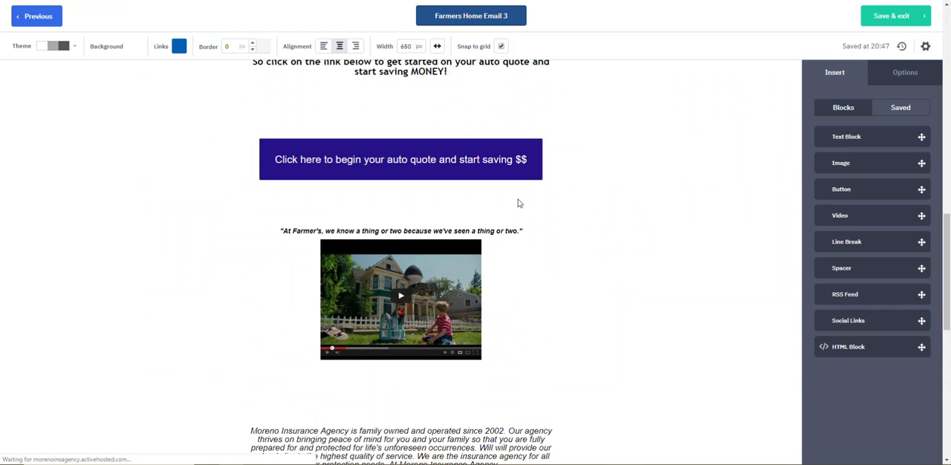
{"action": "scroll", "coordinate": [522, 199], "scroll_direction": "down", "scroll_amount": 2}
{"action": "scroll", "coordinate": [521, 199], "scroll_direction": "up", "scroll_amount": 10}
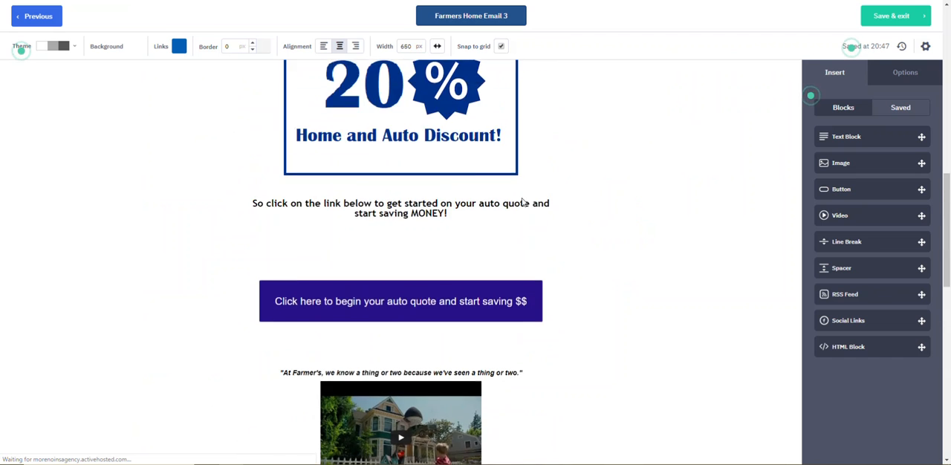
{"action": "scroll", "coordinate": [399, 324], "scroll_direction": "down", "scroll_amount": 2}
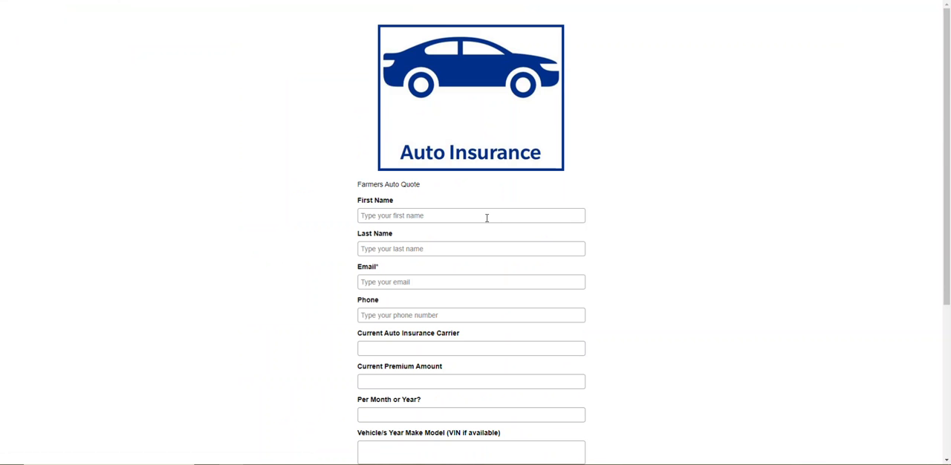
{"action": "scroll", "coordinate": [486, 218], "scroll_direction": "down", "scroll_amount": 3}
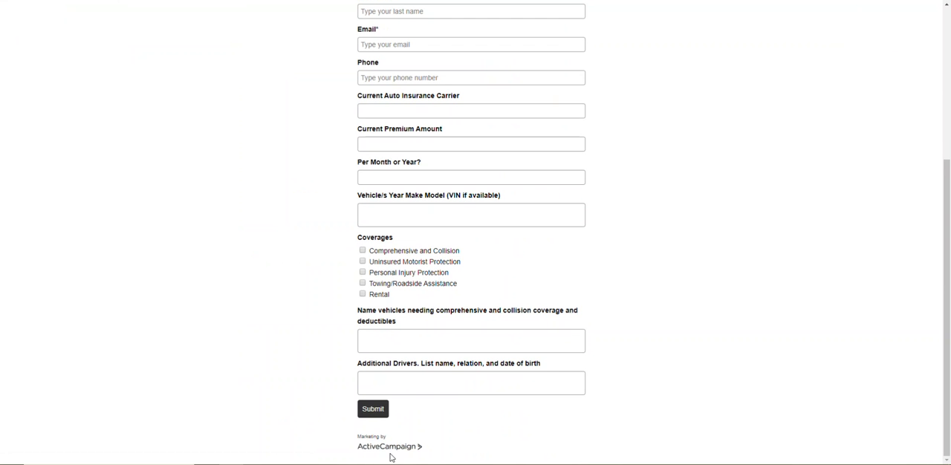